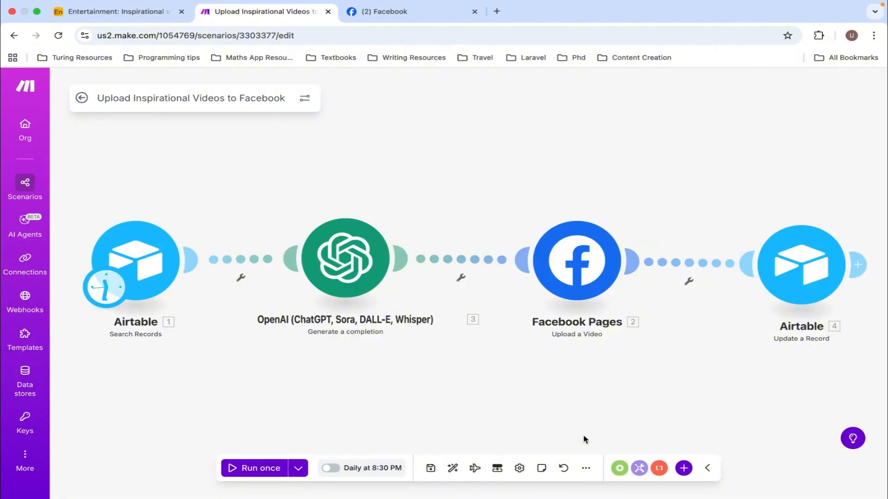
Step: Review the Airtable Search Records module's settings, from base, table and sort order to output fields, formula and limit
click(155, 268)
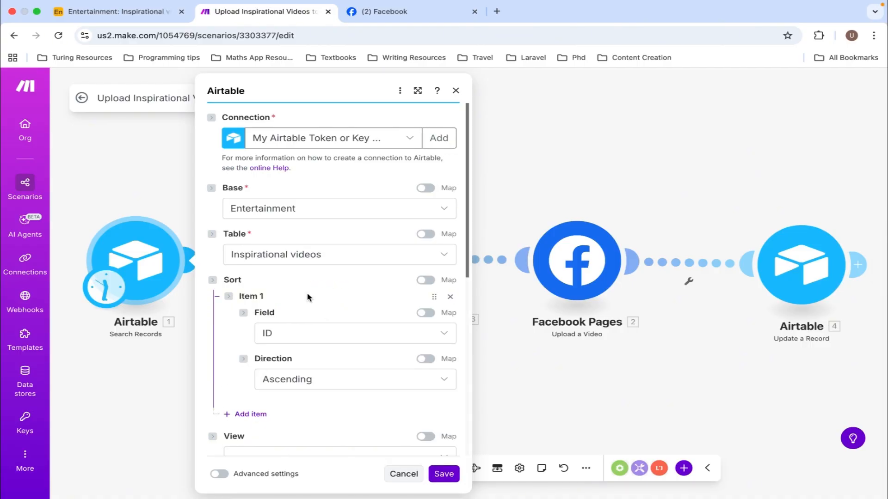
scroll(309, 298, down, 1)
scroll(309, 297, up, 1)
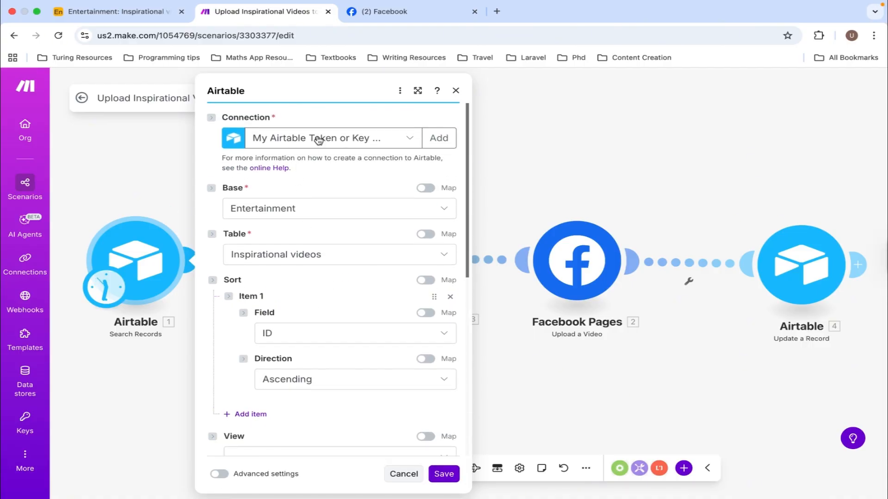
scroll(347, 259, down, 5)
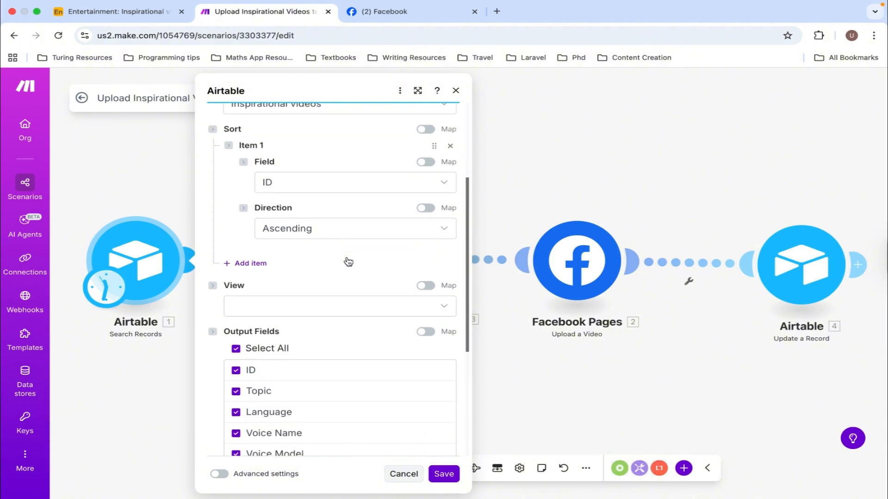
scroll(346, 259, down, 7)
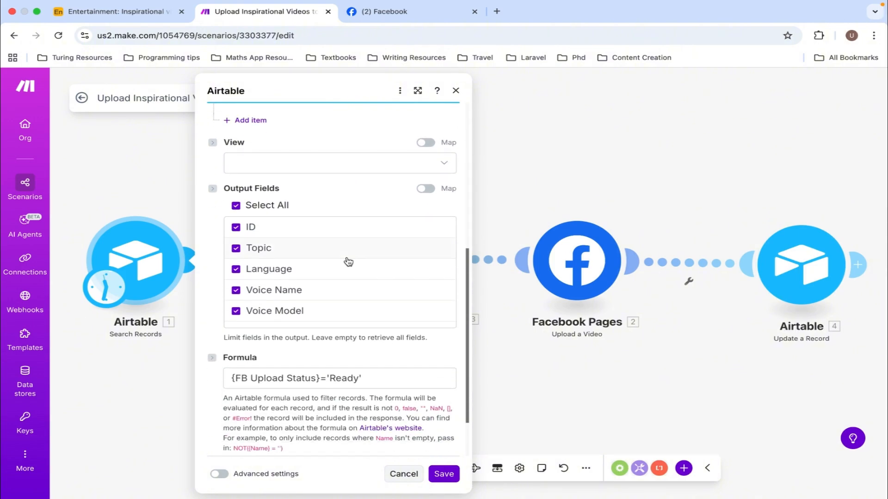
scroll(334, 354, down, 2)
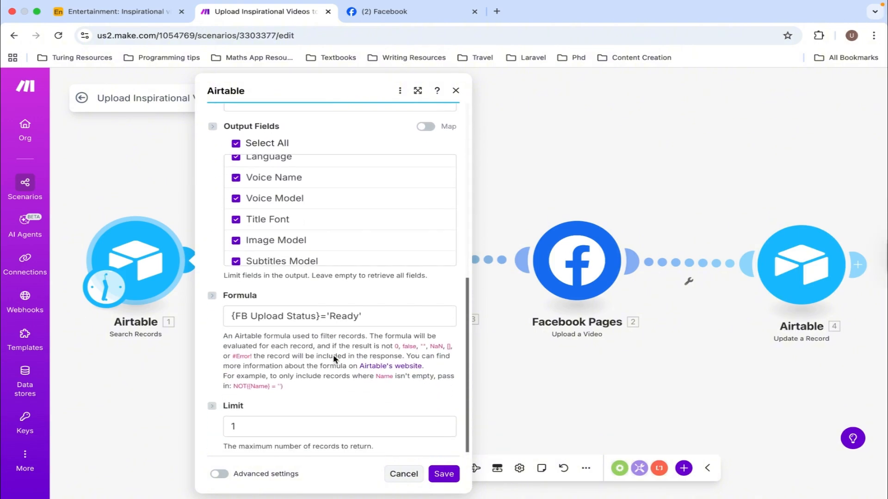
scroll(334, 359, up, 10)
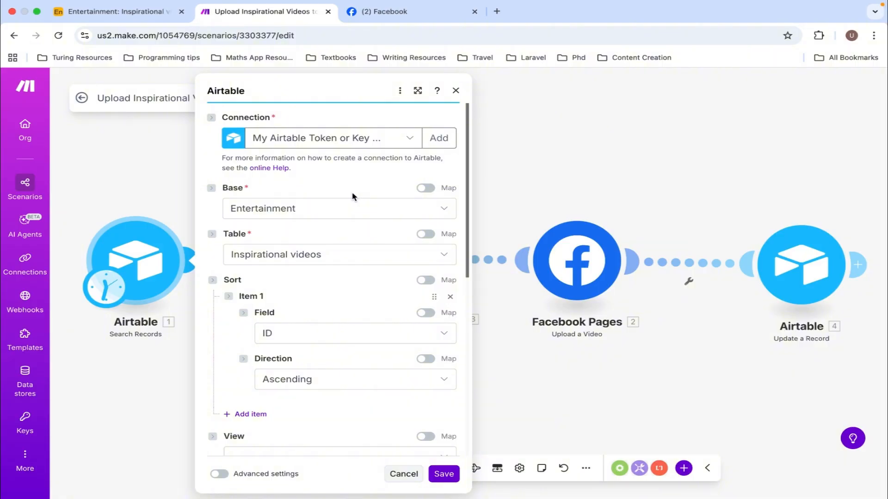
click(519, 187)
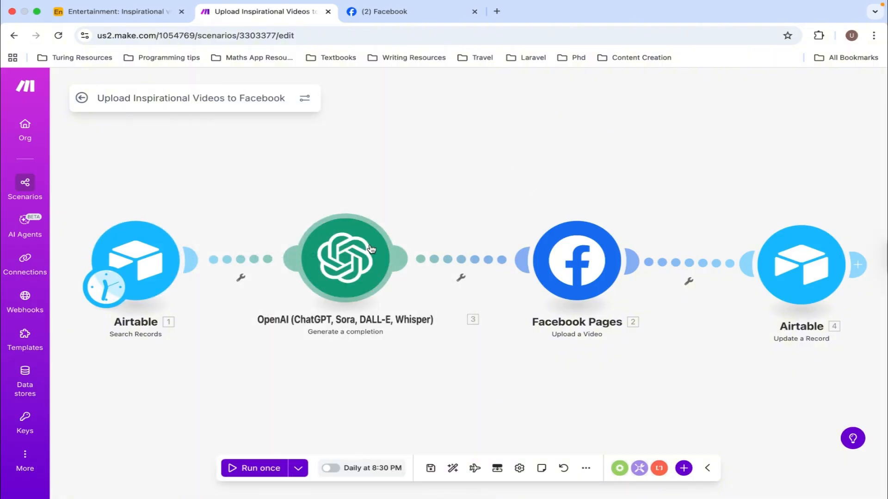
Step: Review the OpenAI completion module's settings, including the model, system prompt, user message and response format
click(370, 250)
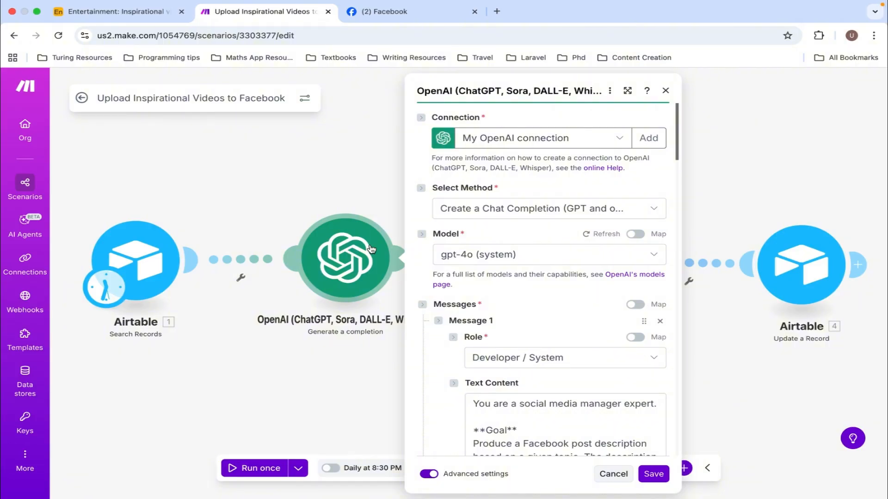
scroll(525, 324, down, 5)
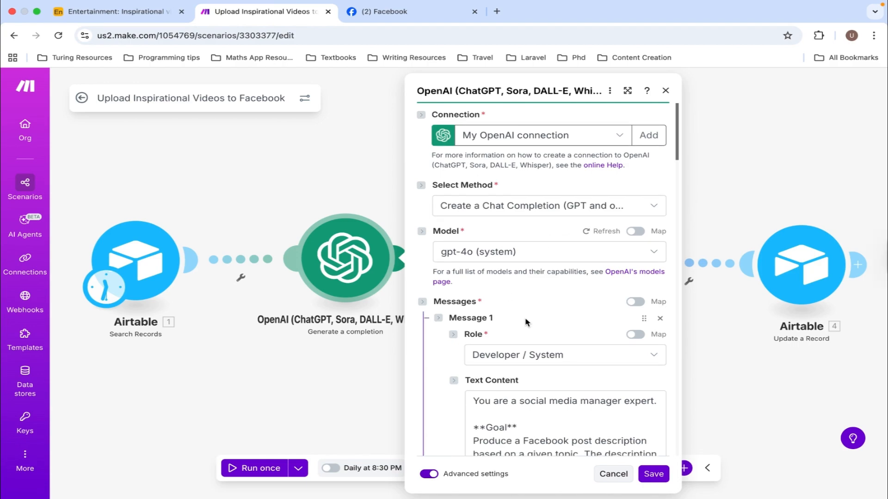
scroll(541, 279, down, 6)
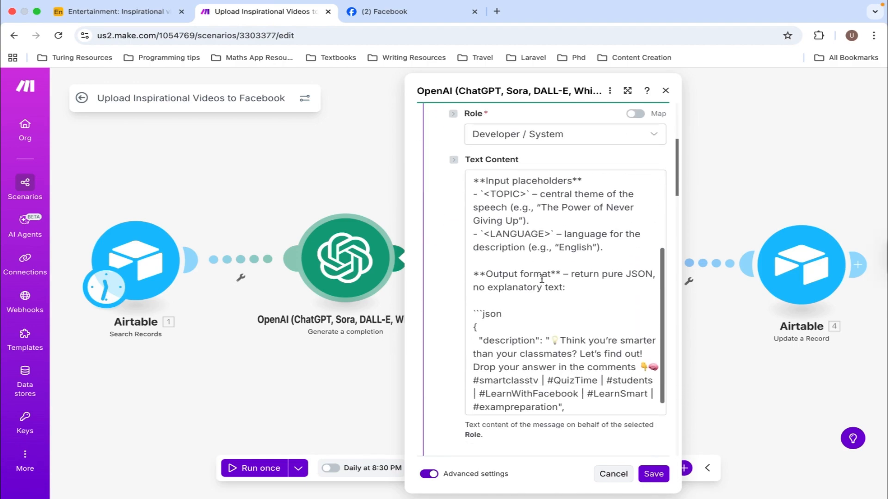
scroll(542, 278, down, 1)
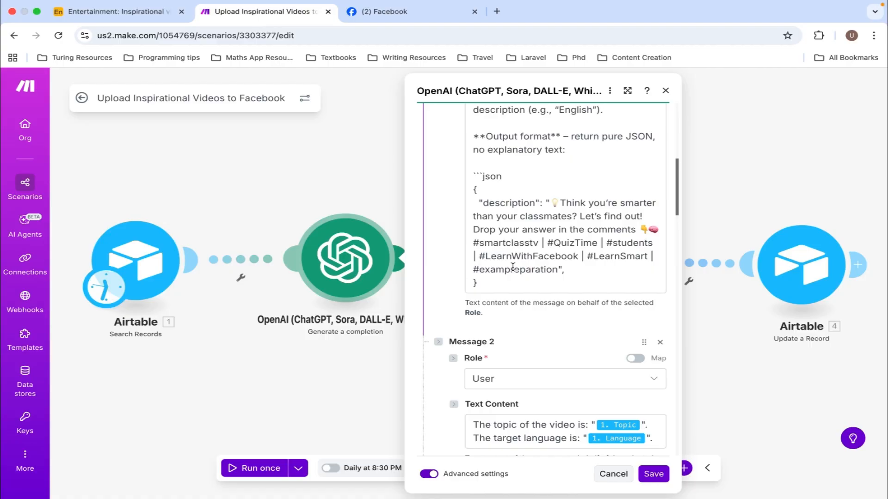
scroll(526, 318, up, 1)
scroll(525, 318, down, 4)
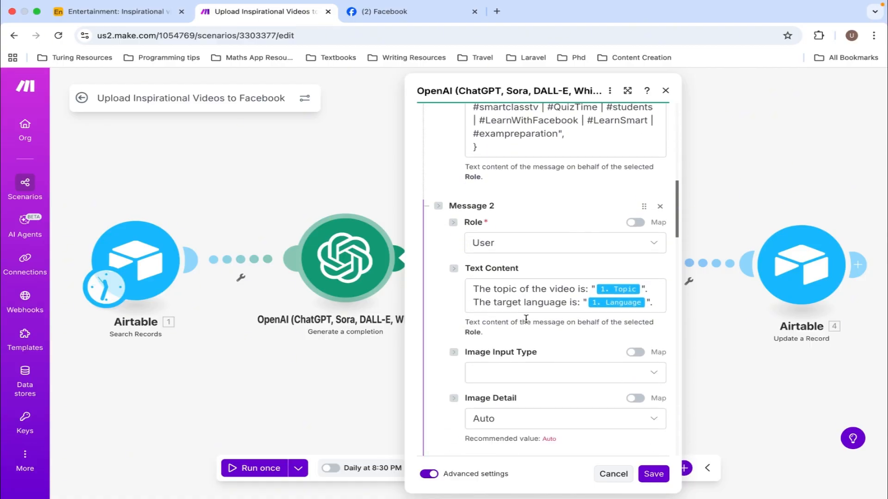
scroll(526, 319, down, 4)
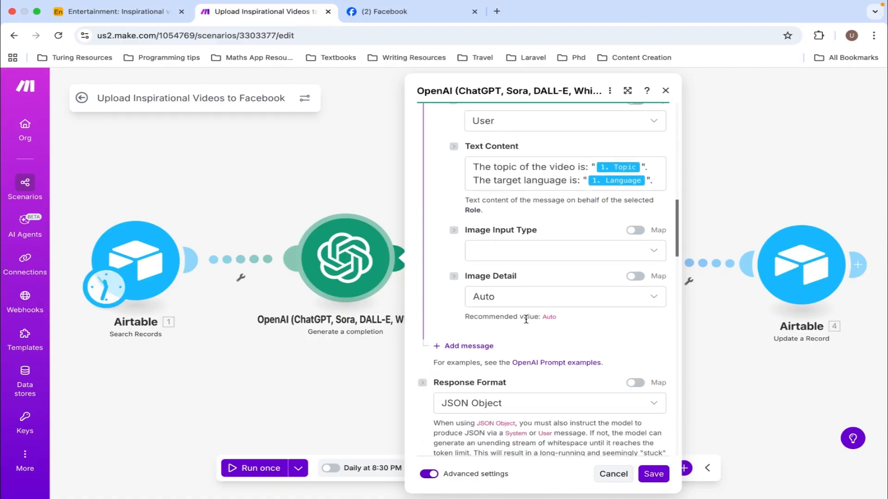
click(732, 351)
Step: Review the Facebook Pages Upload a Video module's page, type, URL and video caption settings
click(591, 273)
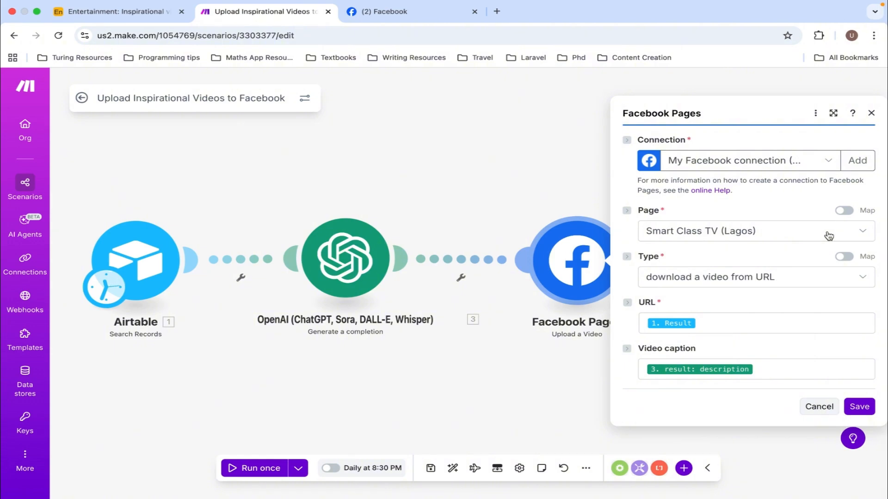
click(574, 167)
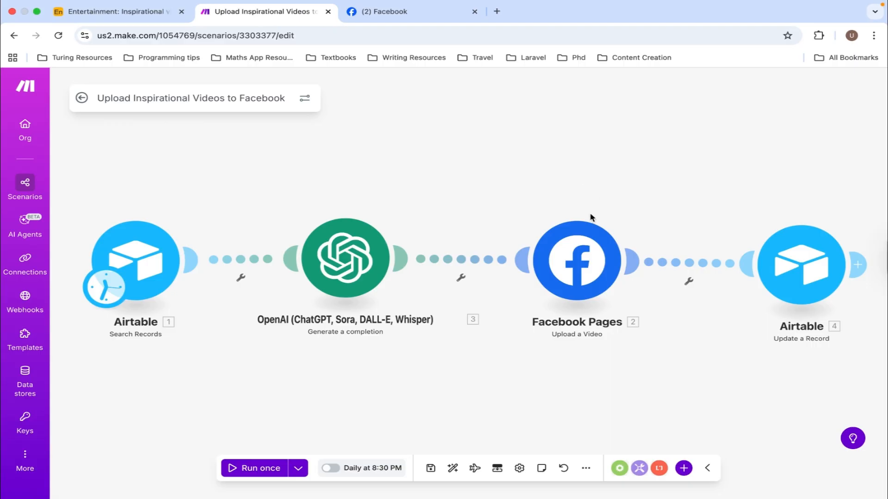
click(601, 254)
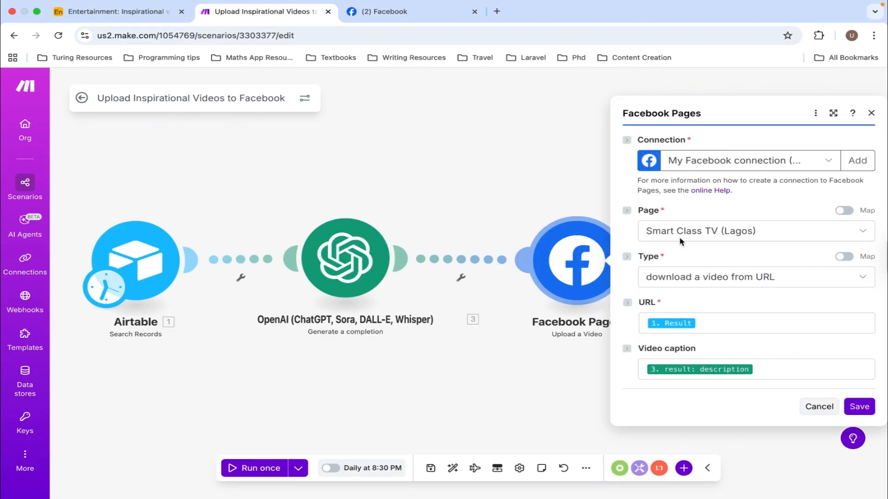
click(497, 151)
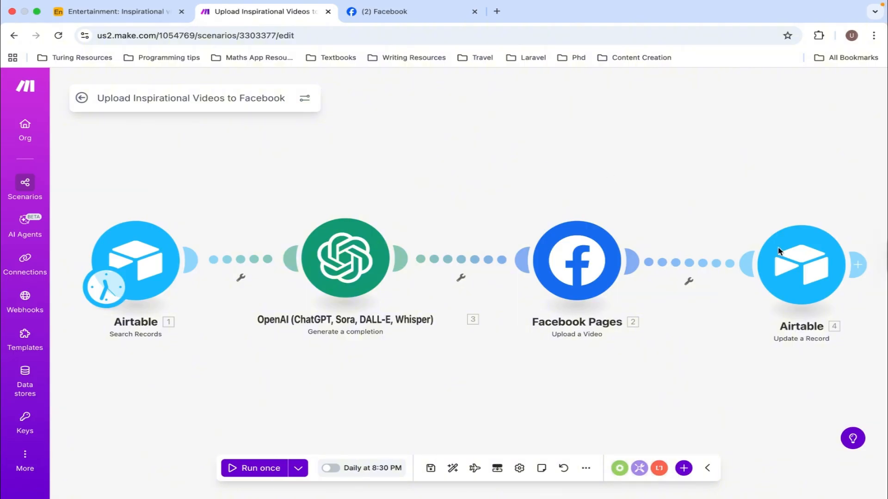
Step: Review the Airtable Update a Record module, checking its record ID mapping and FB Upload Status value
click(816, 281)
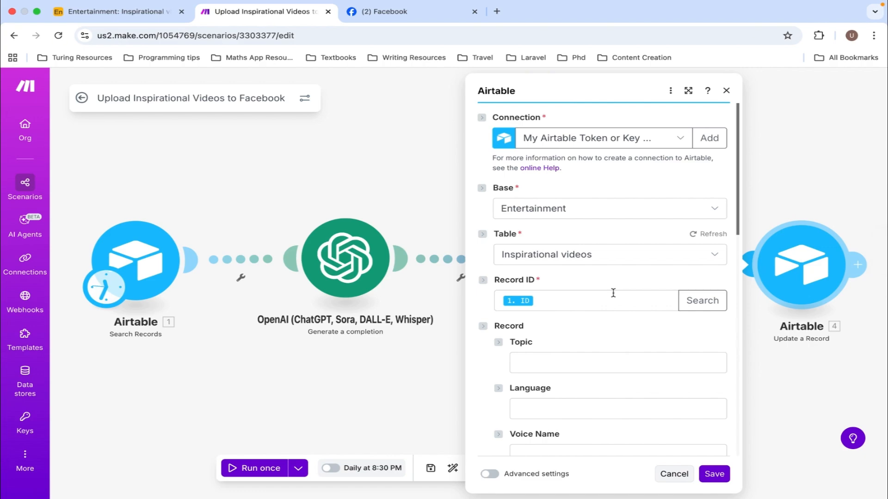
scroll(613, 300, down, 9)
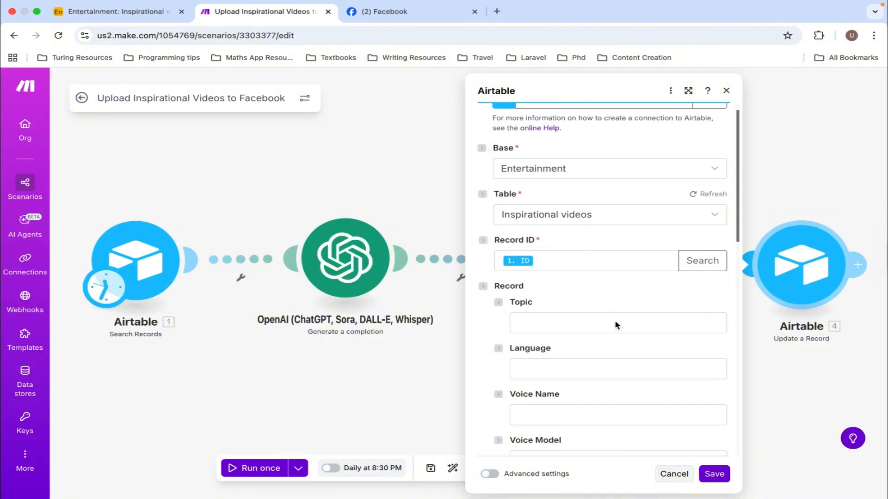
scroll(614, 322, down, 3)
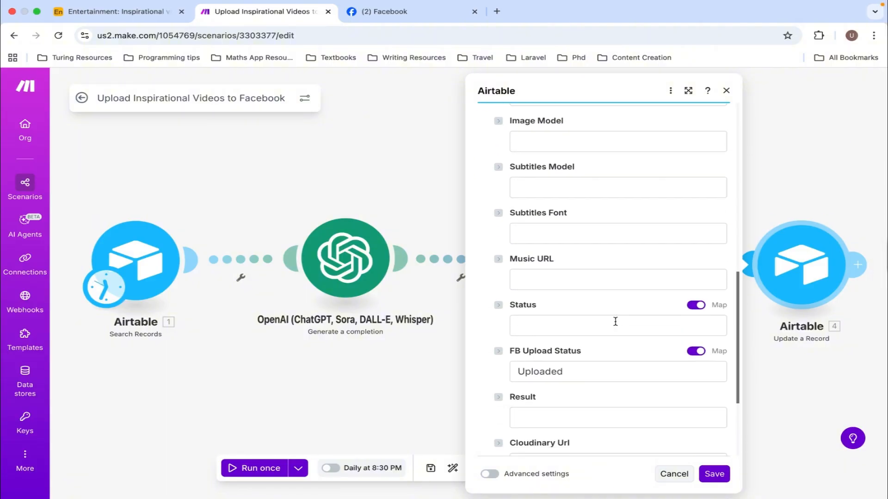
click(580, 370)
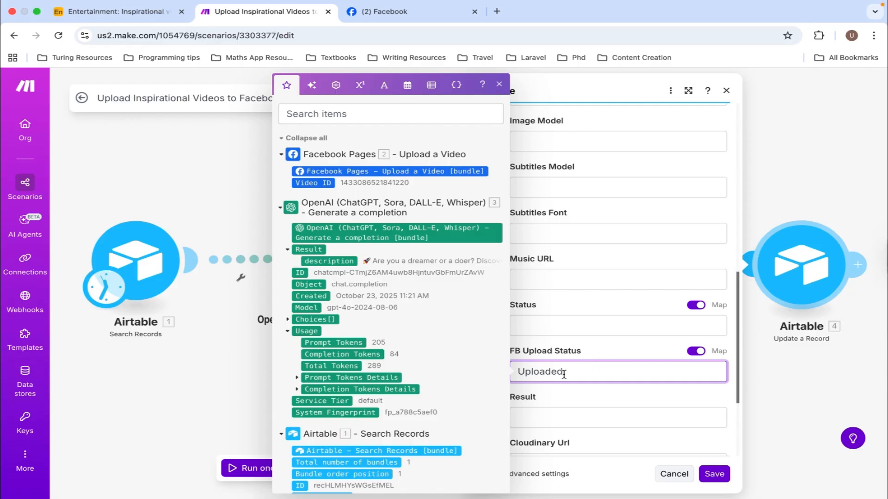
click(617, 350)
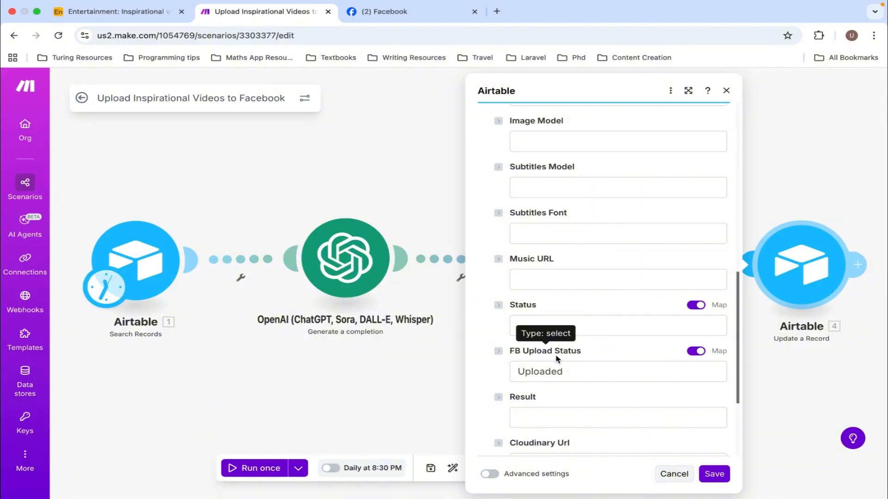
click(254, 198)
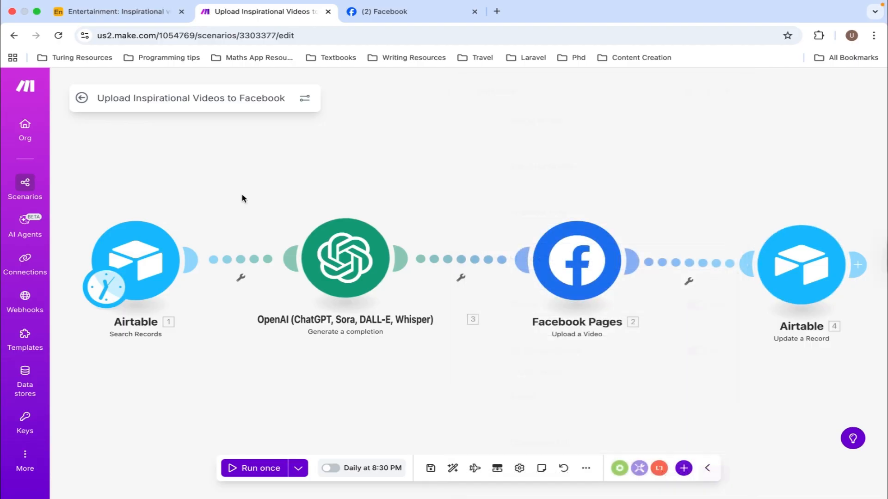
Step: Switch to the Airtable Inspirational videos table and examine the Status and FB upload status columns
click(110, 17)
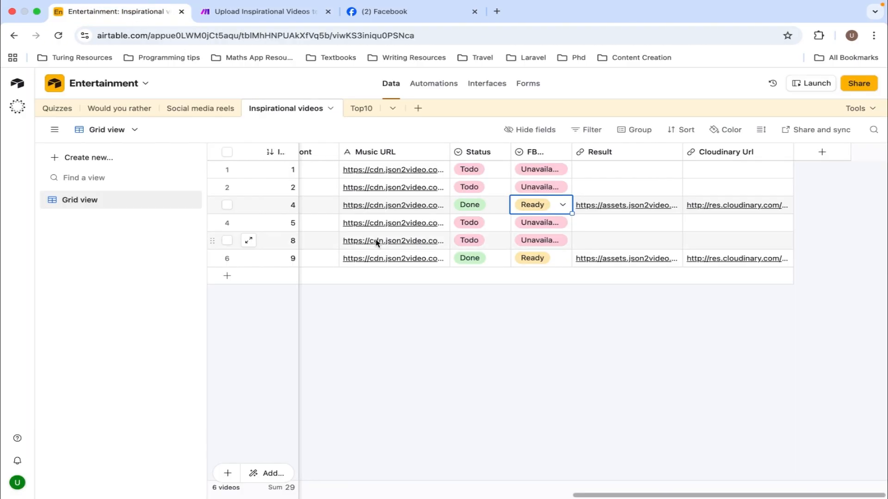
scroll(507, 304, left, 4)
scroll(507, 304, right, 4)
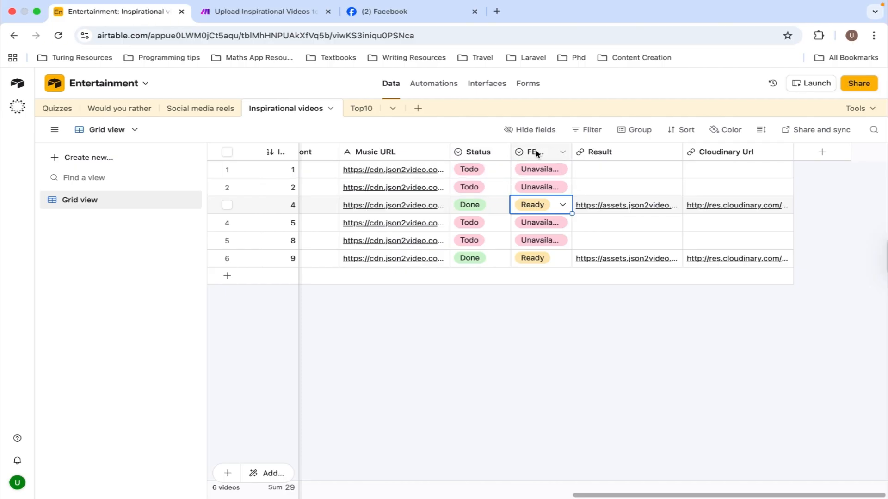
click(555, 152)
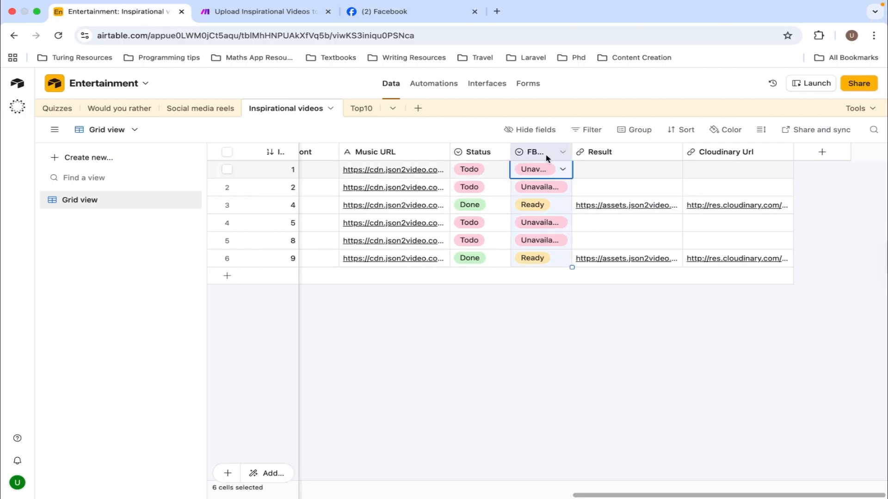
click(484, 152)
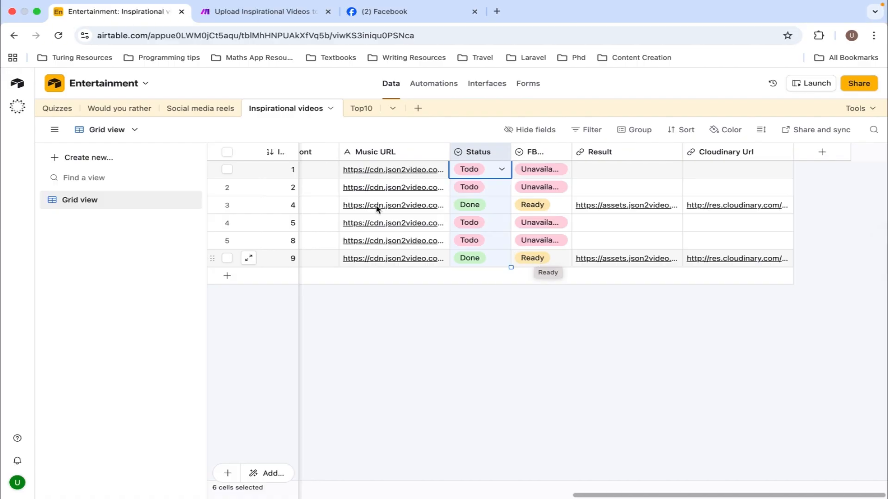
Step: Switch back to the Make scenario Upload Inspirational Videos to Facebook and run it once
click(260, 15)
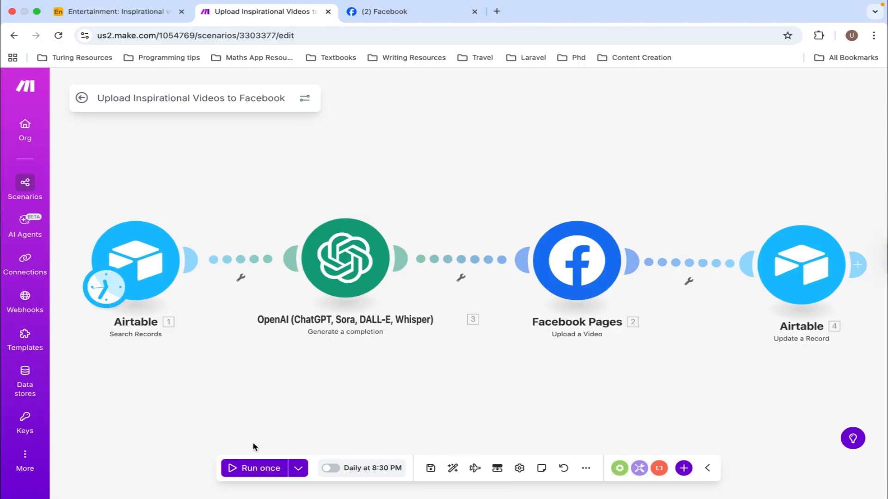
click(249, 472)
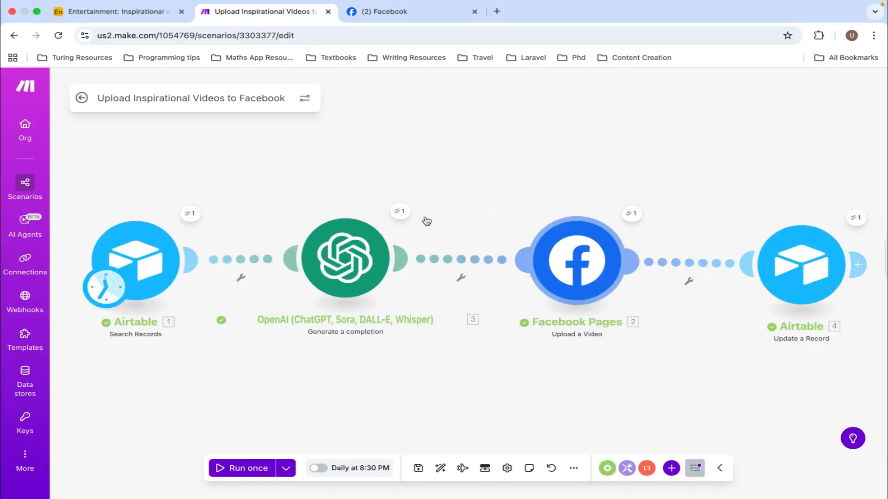
Step: Inspect the OpenAI module's run output, expanding its result to read the generated description and hashtags
click(408, 219)
click(401, 213)
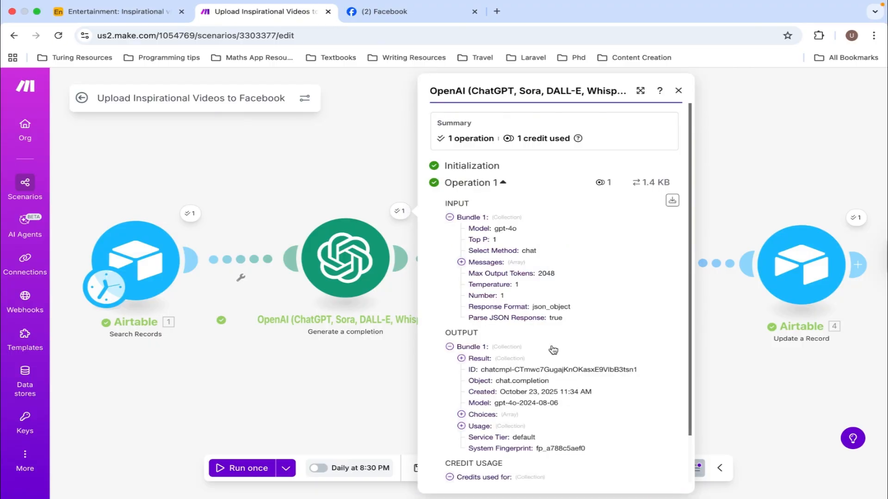
scroll(553, 350, down, 2)
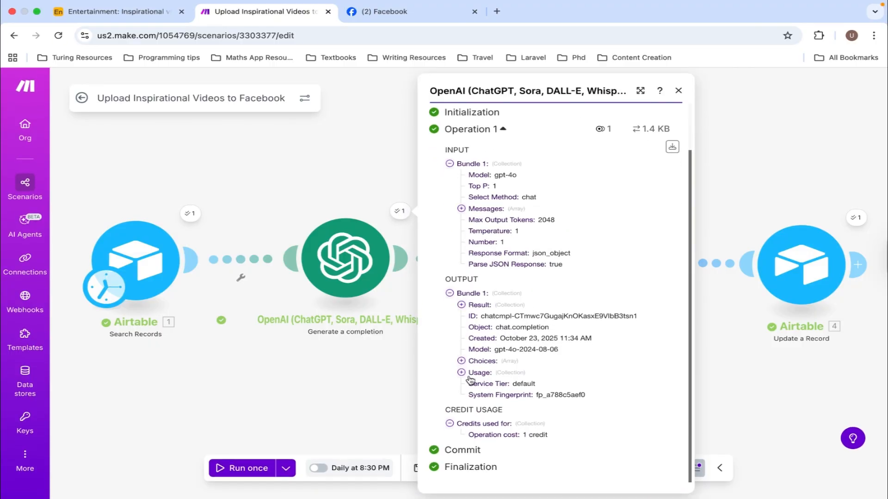
click(462, 306)
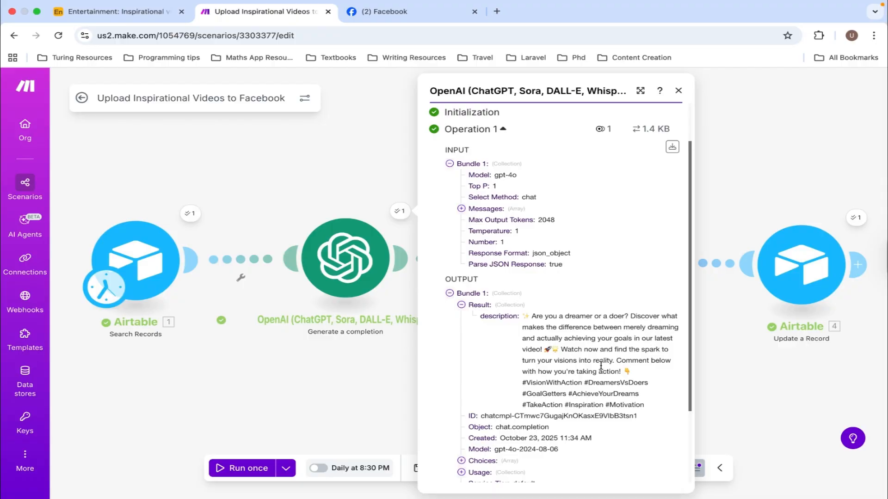
scroll(601, 366, down, 2)
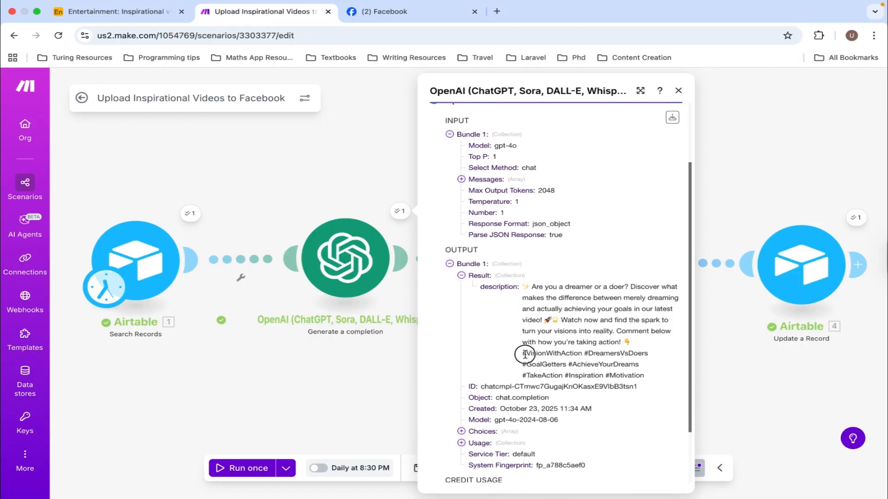
drag(525, 355, 646, 378)
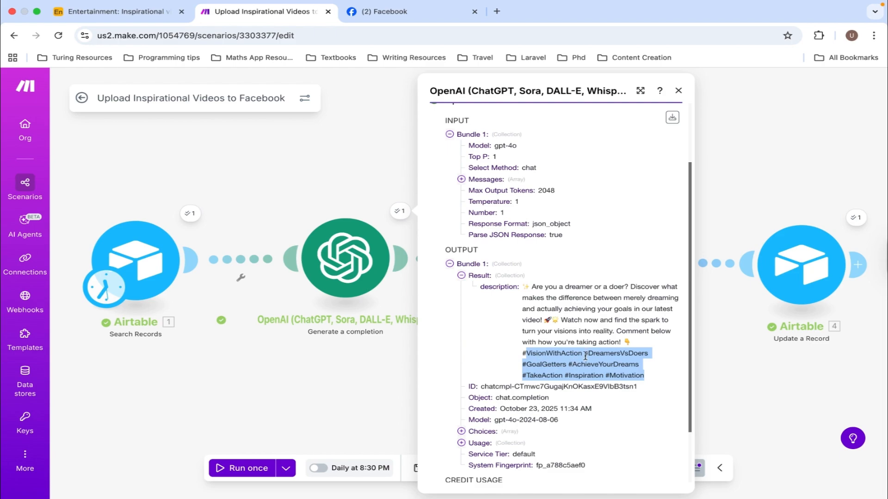
click(654, 361)
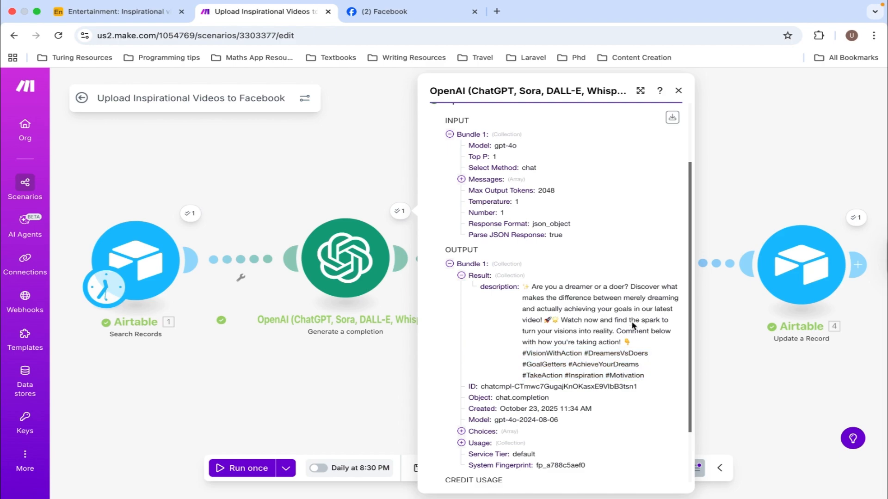
Step: Close the OpenAI run output and review the URL and video caption mappings in the Facebook Pages Upload a Video module
key(Escape)
click(600, 268)
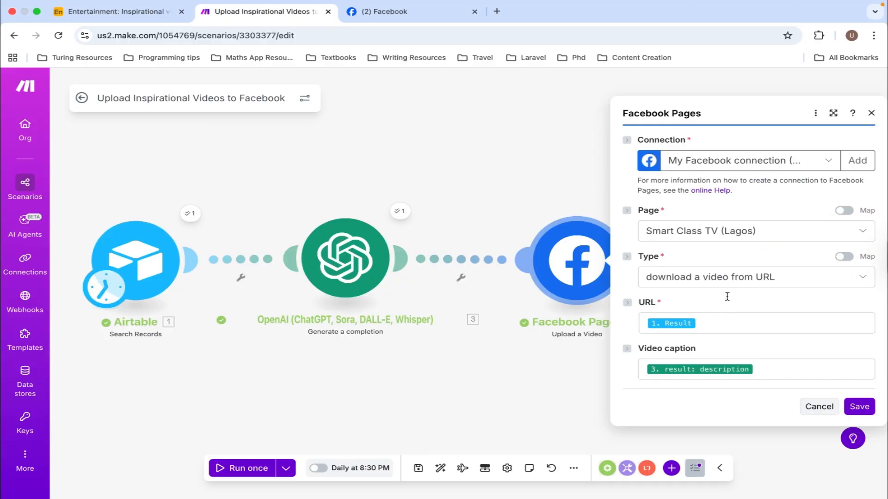
click(561, 365)
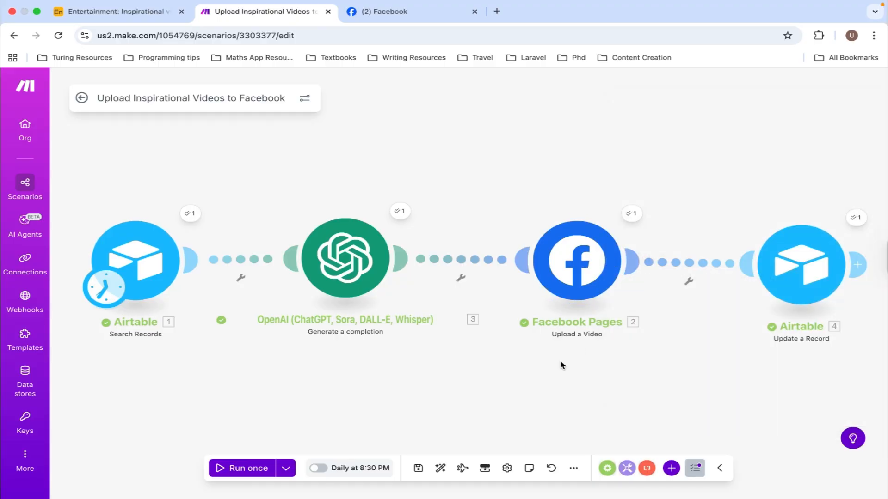
Step: Review the Airtable Update a Record module's table, record ID mapping and FB Upload Status value, leaving its settings unsaved
click(795, 277)
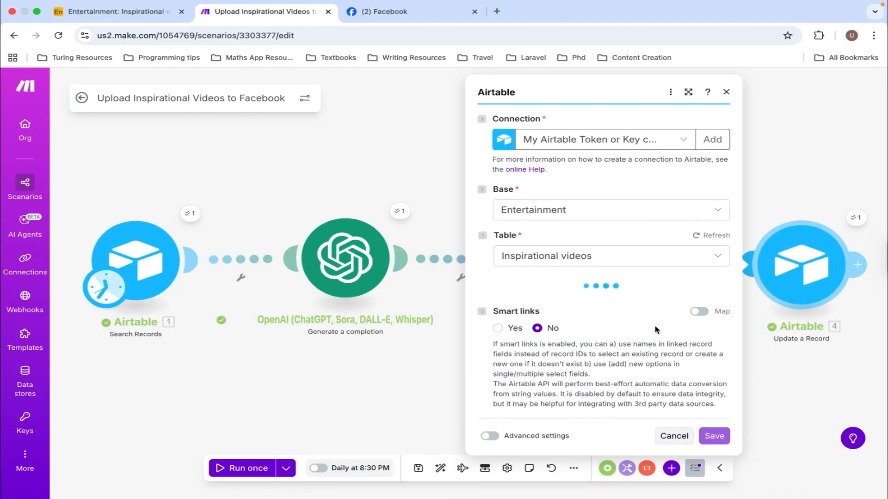
scroll(618, 351, down, 8)
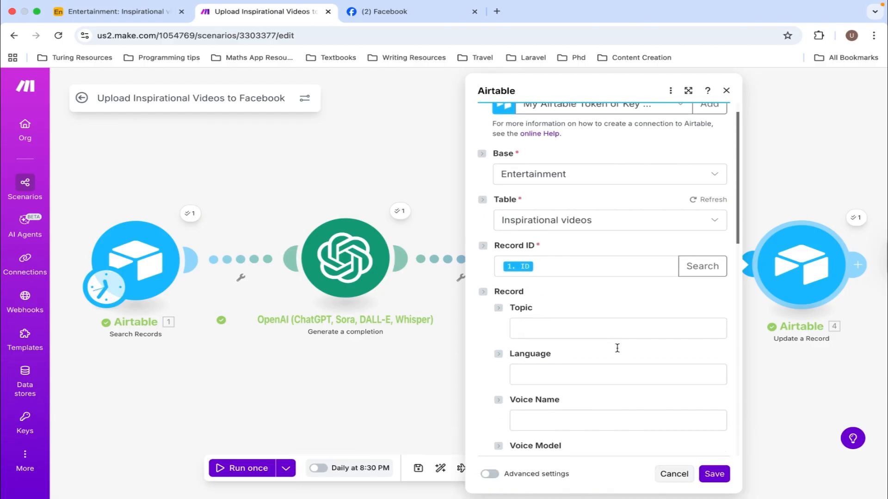
scroll(619, 353, down, 5)
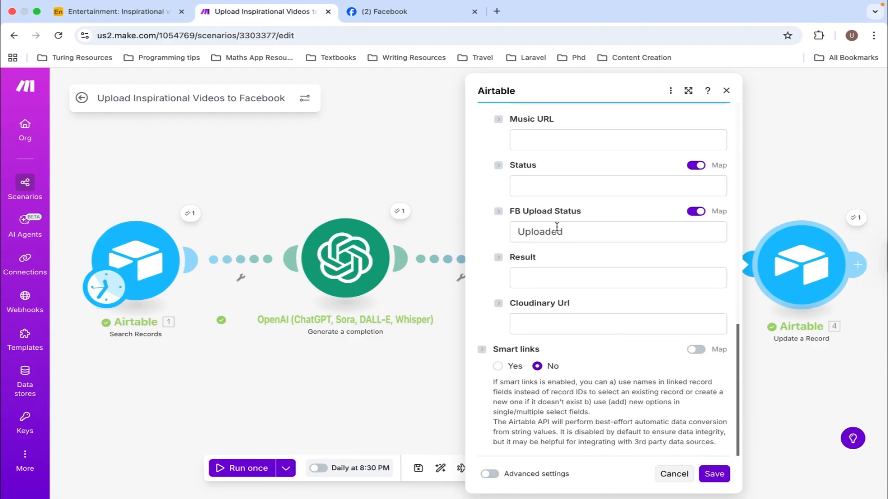
click(420, 355)
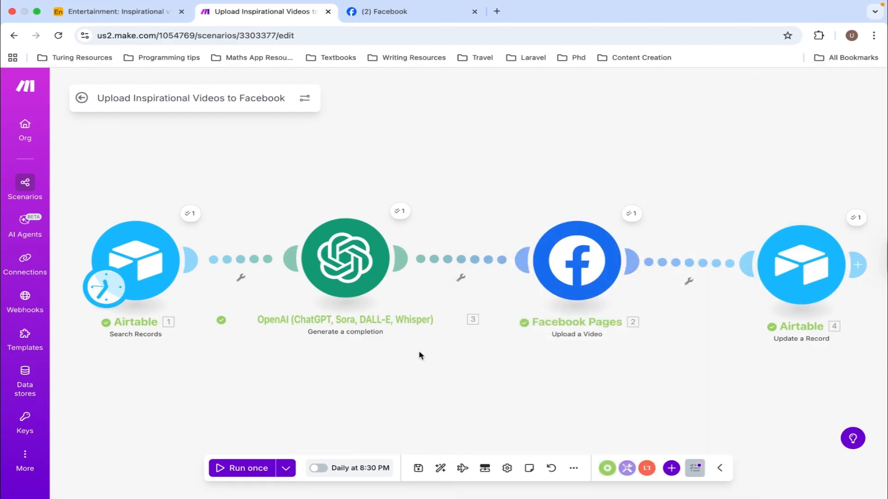
Step: Check the FB upload status in the Airtable Inspirational videos table and reload the Smart Class TV Facebook page to examine its newest post
click(117, 13)
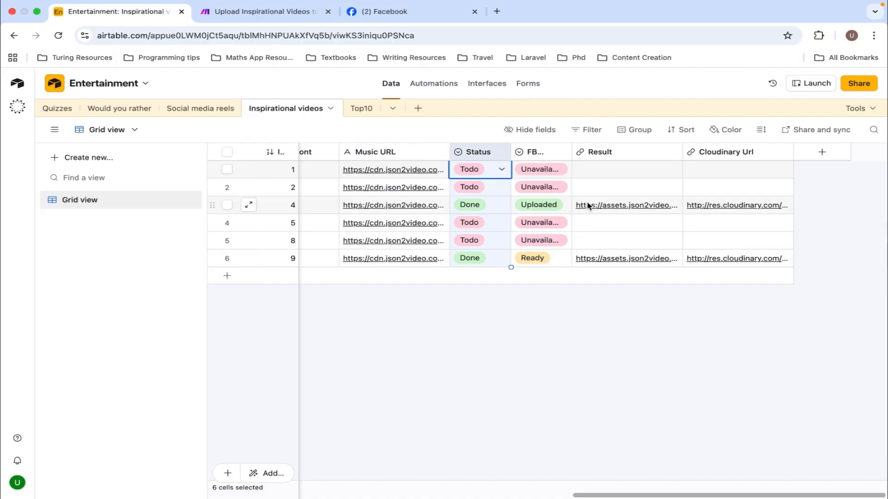
click(404, 18)
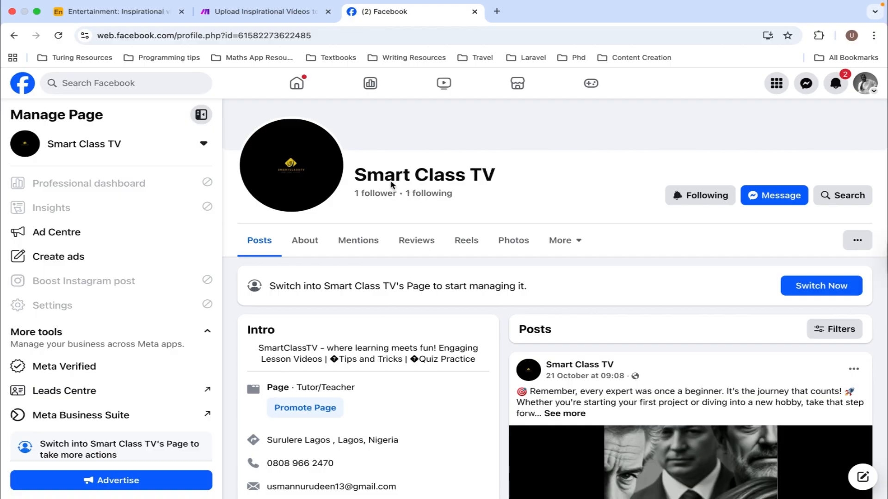
key(super+r)
scroll(416, 259, down, 5)
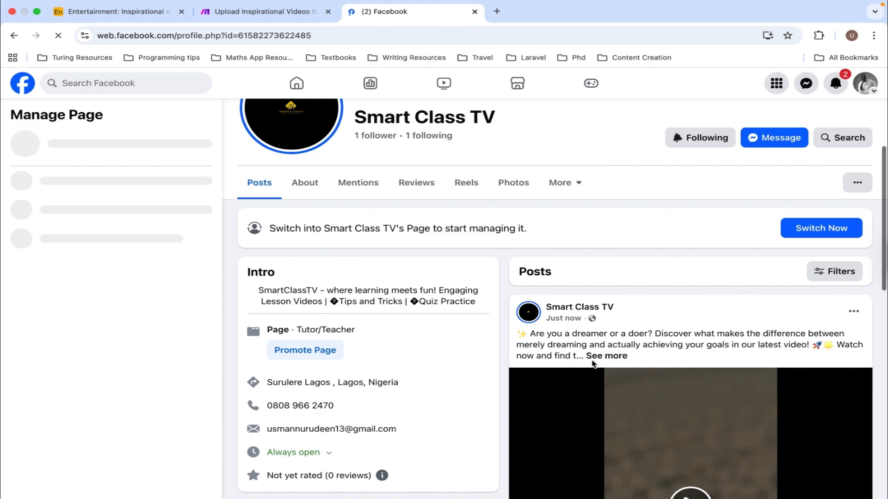
scroll(585, 347, down, 2)
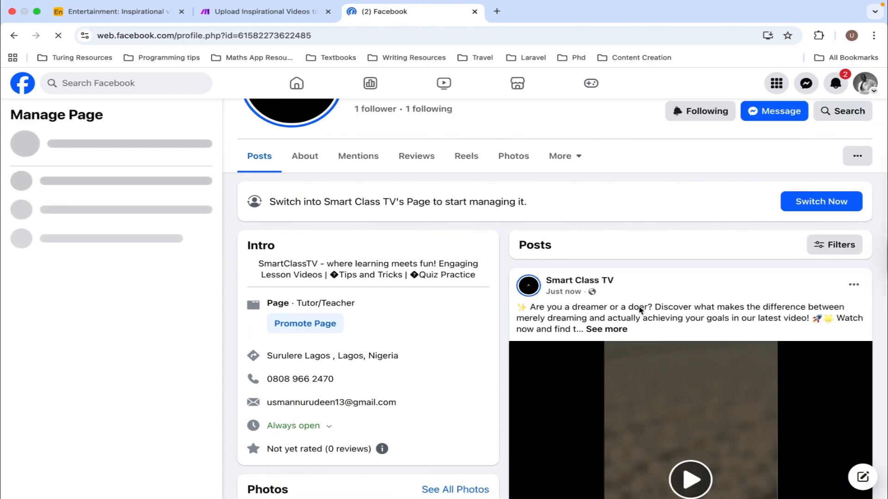
scroll(670, 242, down, 2)
scroll(670, 237, down, 5)
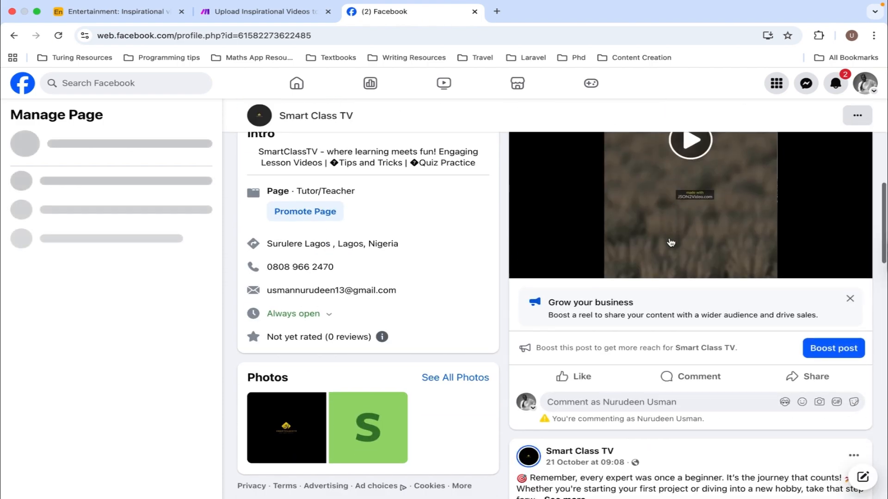
scroll(601, 232, up, 8)
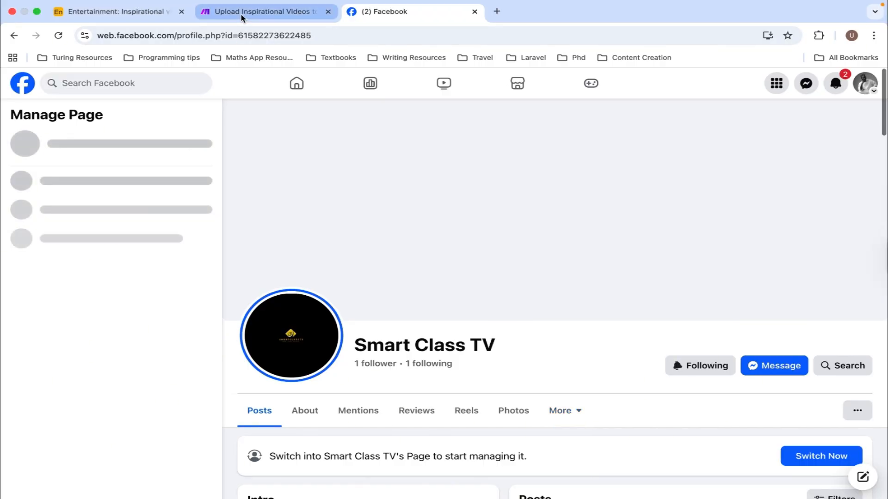
Step: Switch back to Make, go to the list of all scenarios, dismiss the outdated-version notice and create a new scenario
click(242, 16)
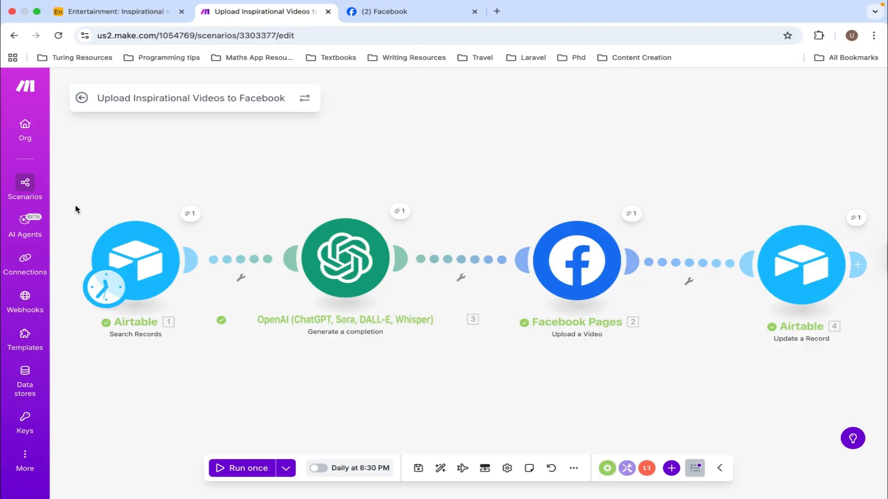
click(27, 191)
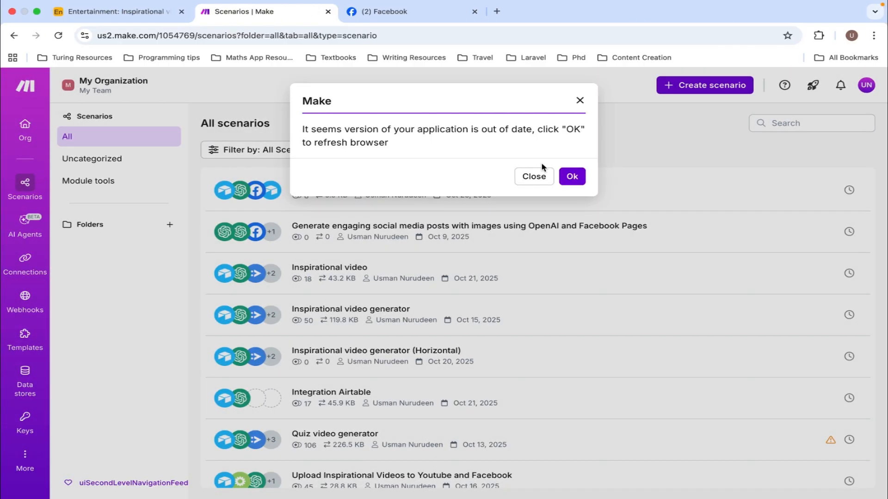
click(542, 173)
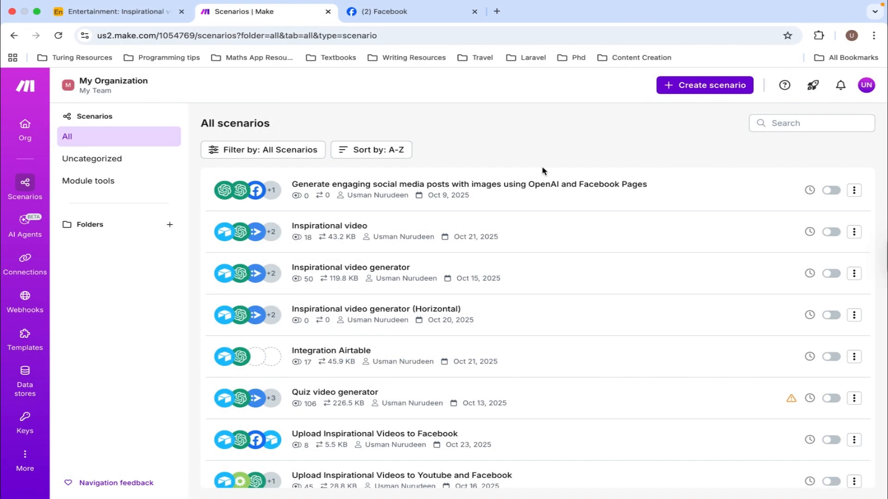
click(691, 92)
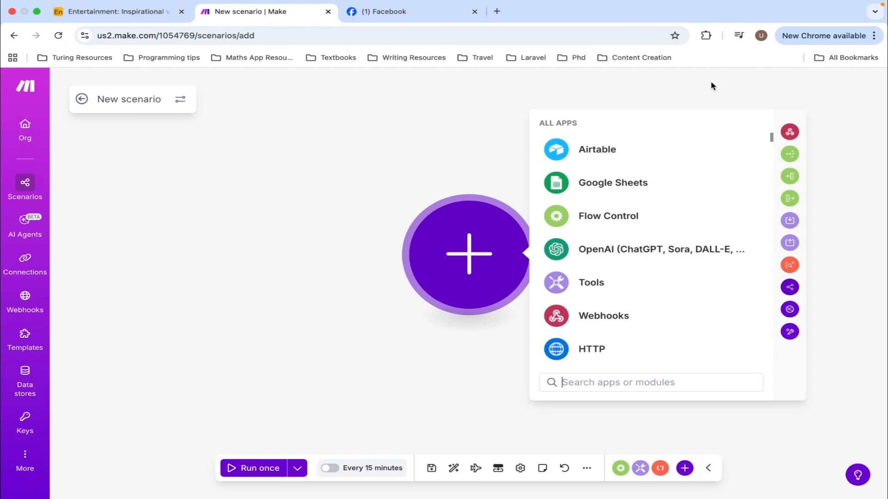
Step: Add an Airtable Search Records module as the first module of the new scenario
click(597, 150)
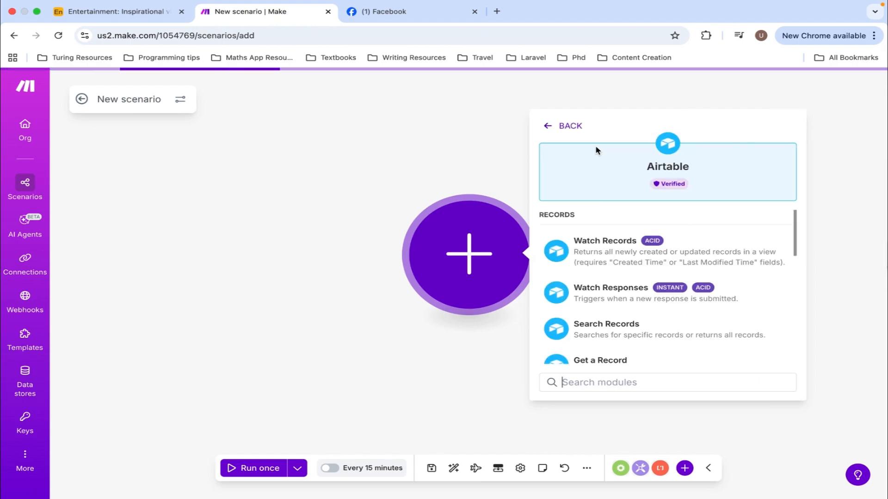
scroll(623, 271, down, 3)
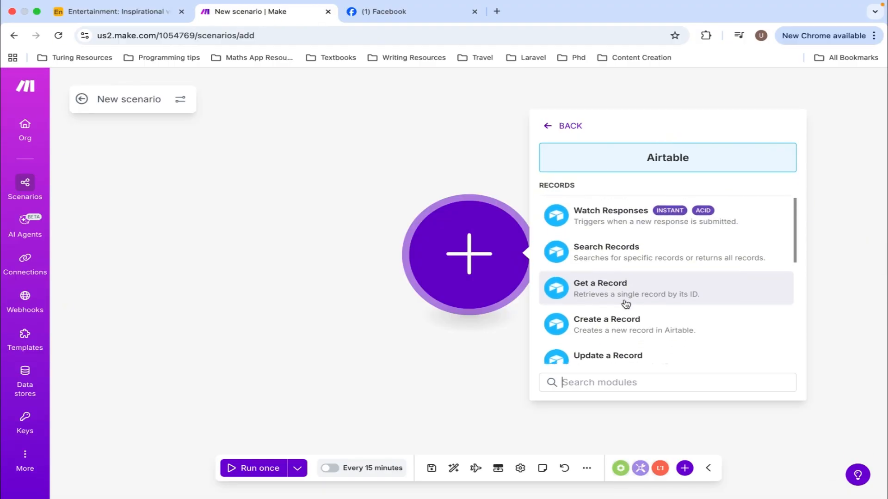
click(611, 258)
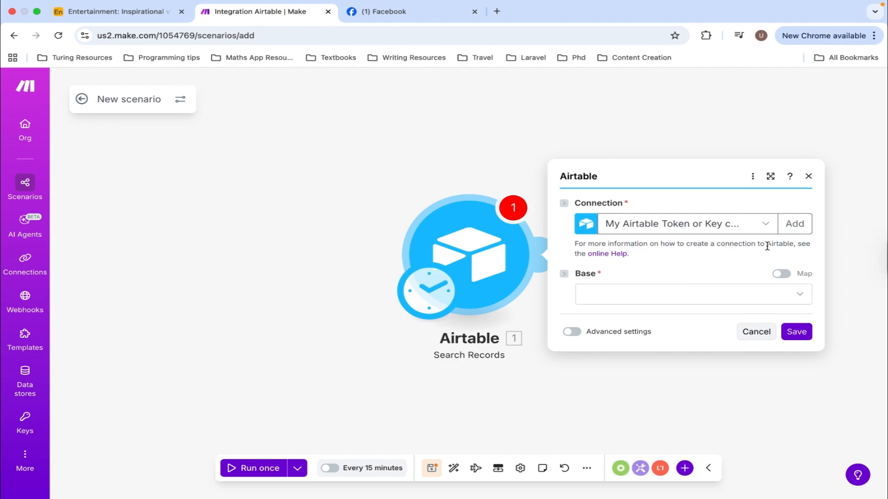
click(795, 225)
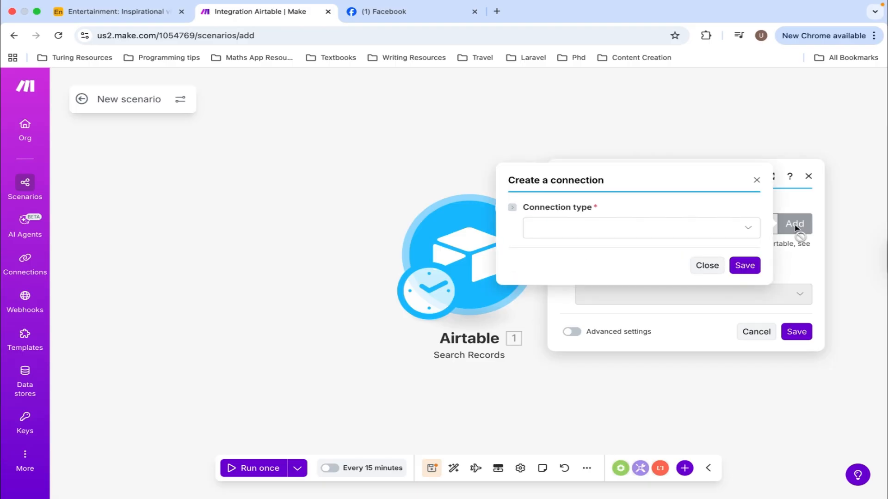
click(748, 228)
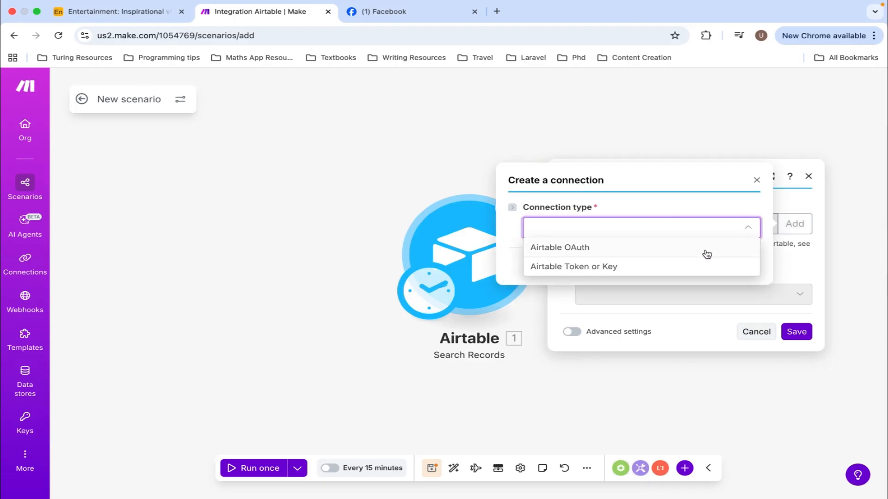
click(643, 268)
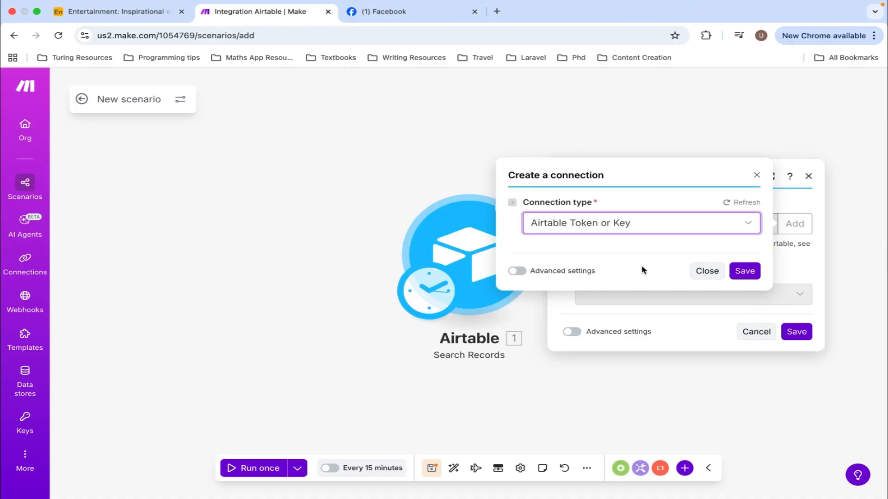
click(564, 372)
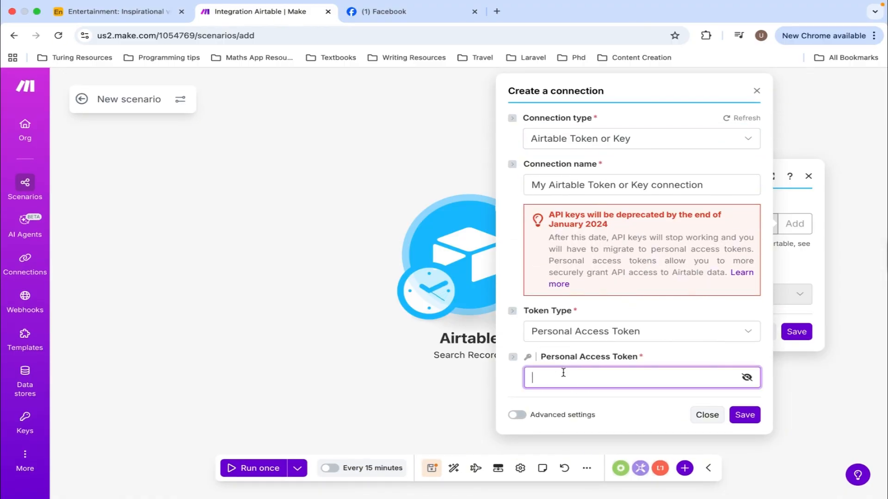
click(707, 416)
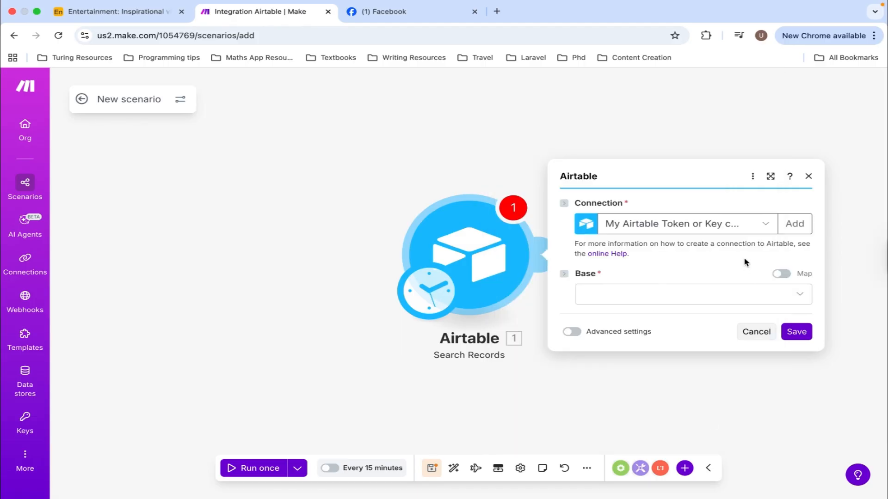
Step: Keep My Airtable Token or Key connection for the Search Records module and choose the Entertainment base and Inspirational videos table
click(745, 226)
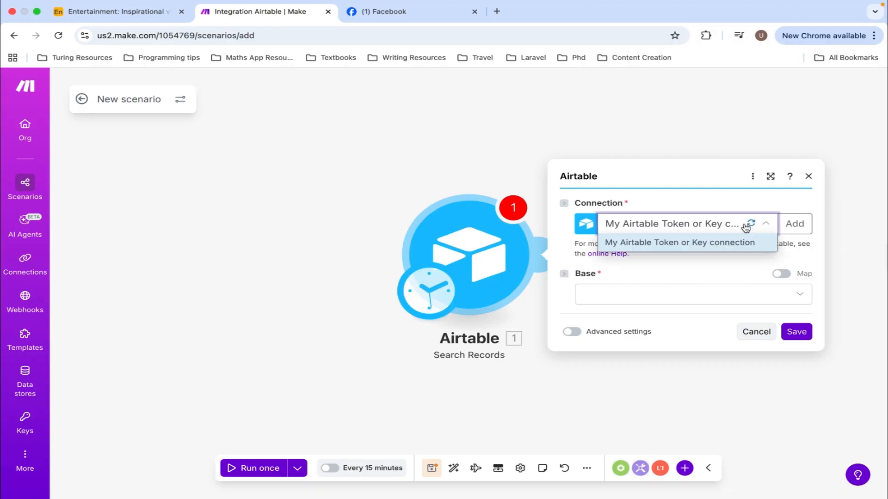
click(691, 232)
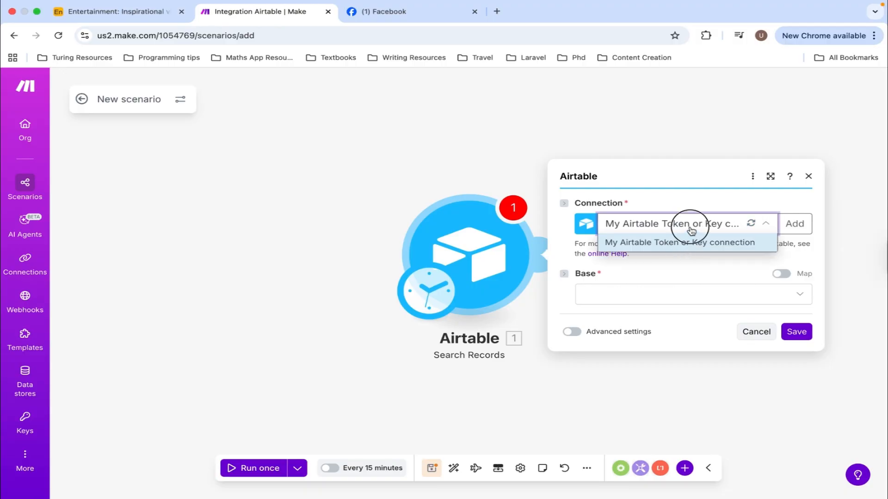
click(693, 293)
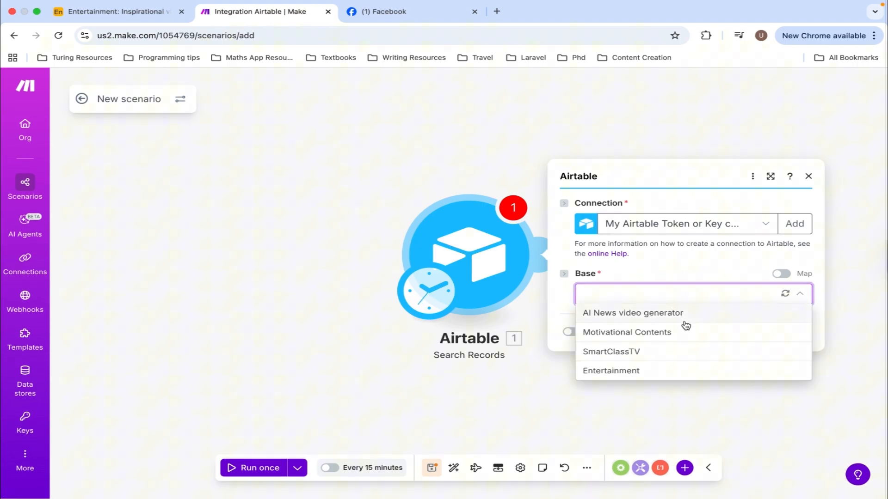
click(646, 370)
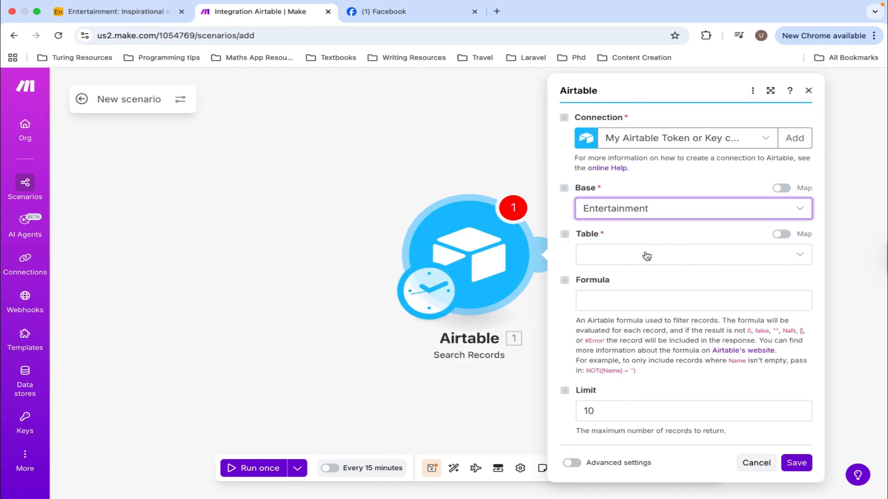
click(646, 256)
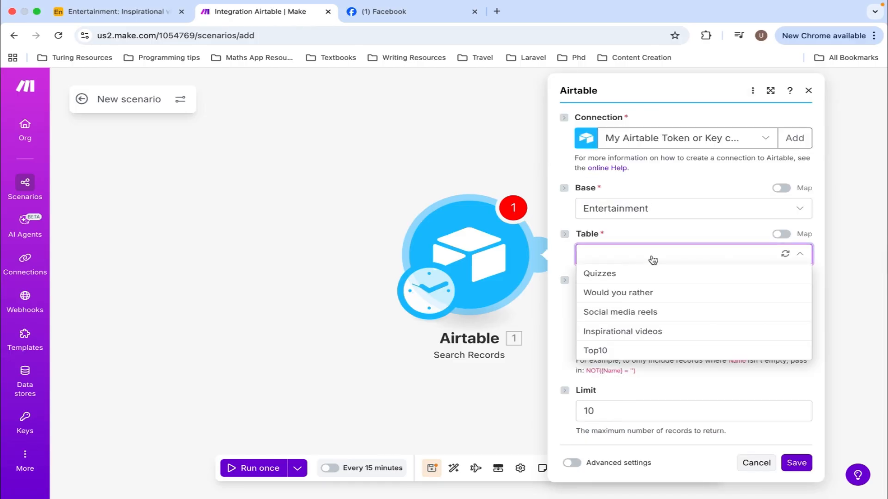
click(653, 332)
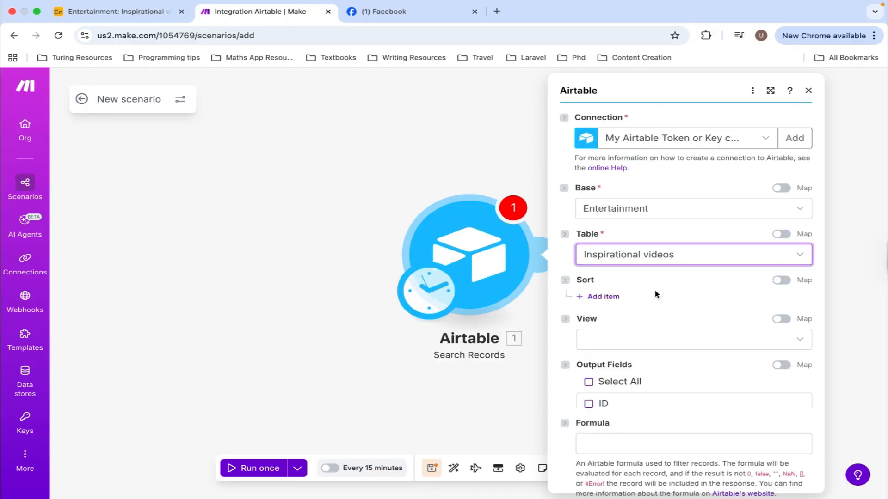
Step: Select all output fields for the Airtable Search Records module
scroll(659, 321, down, 2)
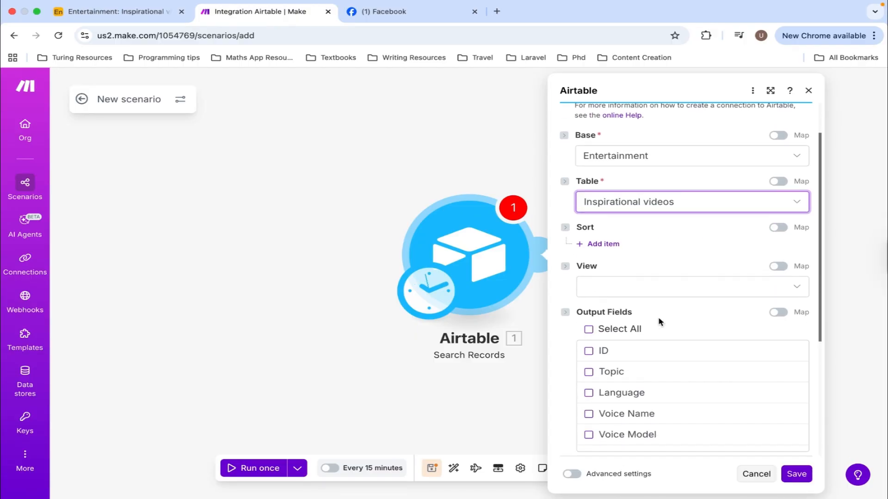
scroll(659, 320, down, 1)
scroll(650, 352, down, 3)
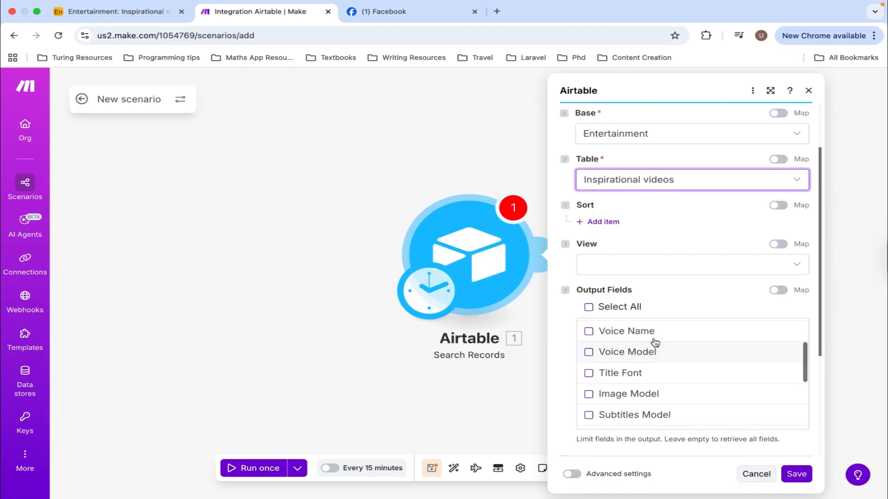
scroll(664, 279, down, 1)
scroll(589, 253, up, 2)
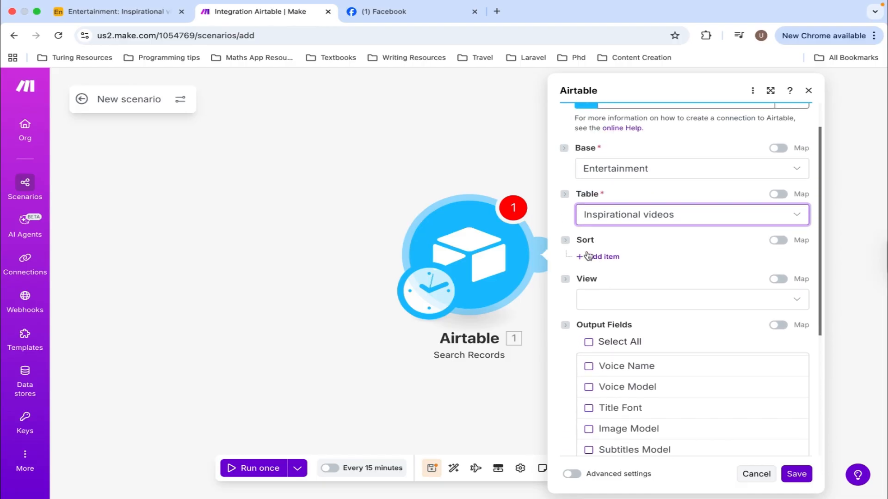
scroll(588, 257, down, 1)
click(589, 318)
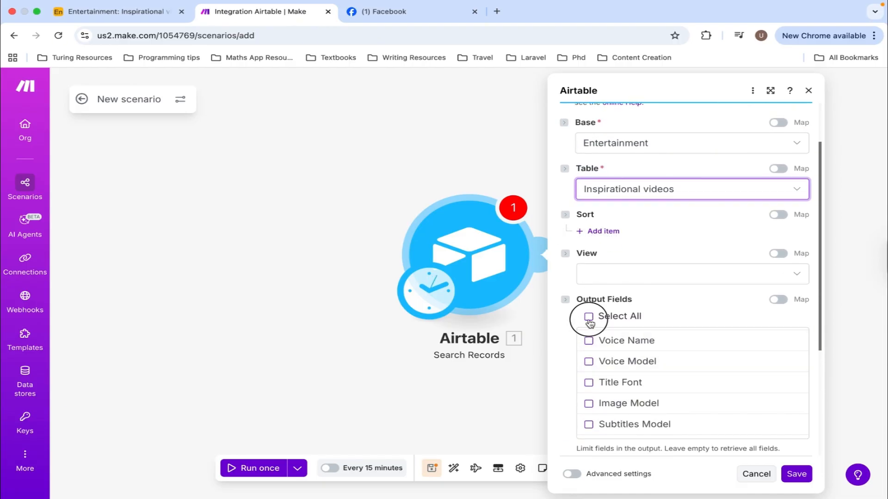
scroll(605, 343, down, 5)
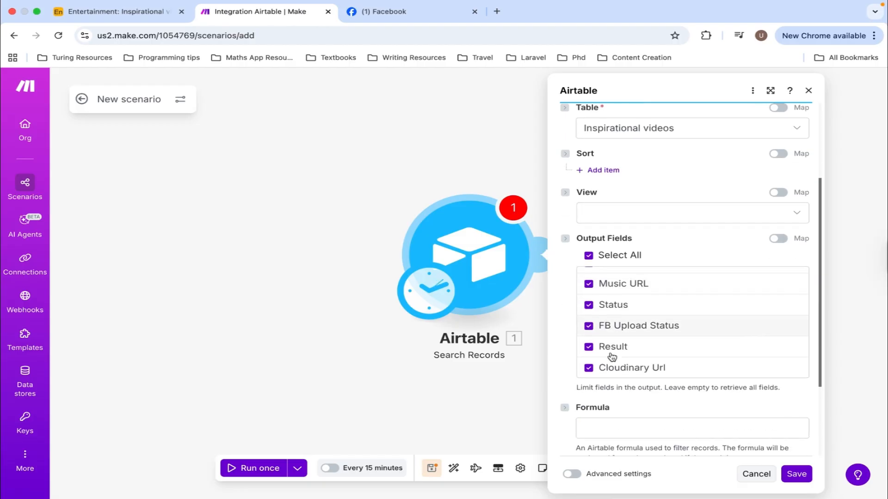
Step: Enter {FB Upload Status}='Ready' as the filter formula of the Airtable Search Records module
scroll(612, 357, down, 1)
scroll(610, 304, down, 1)
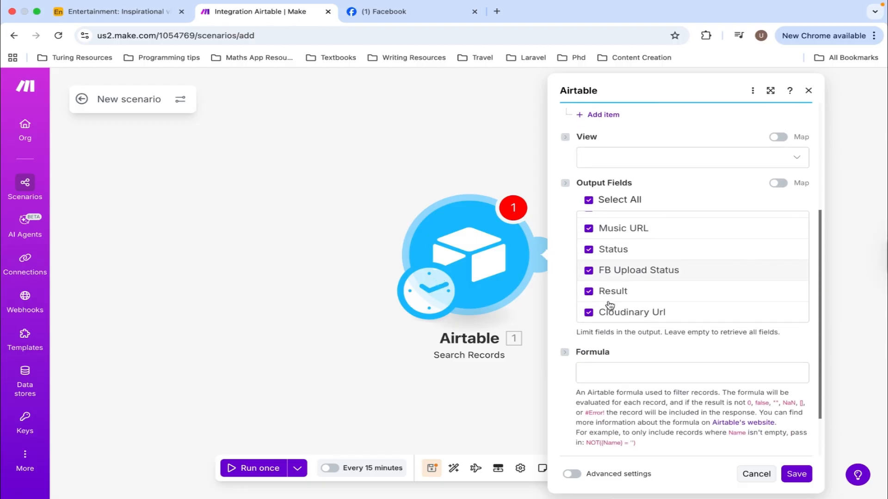
scroll(609, 305, down, 1)
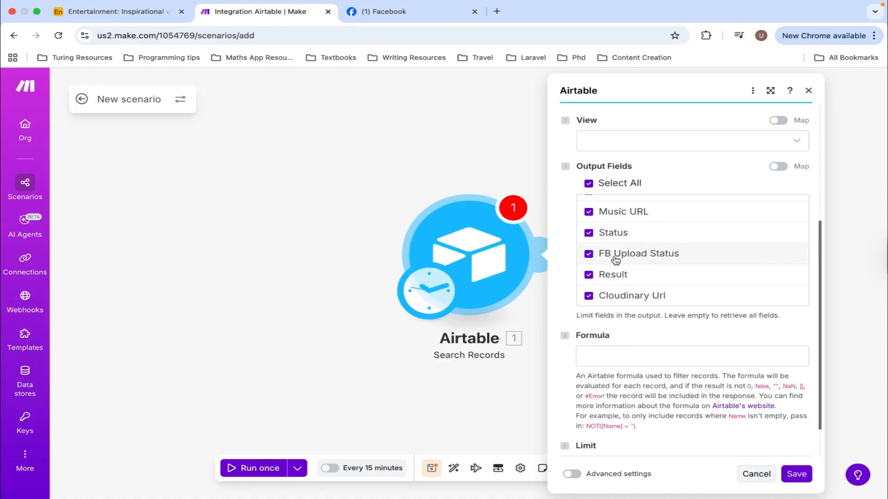
click(614, 349)
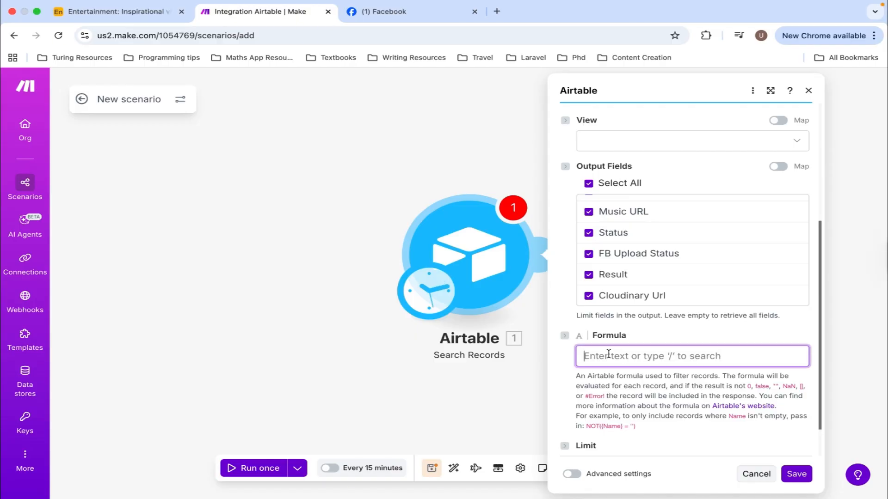
text({FB Upload Status}='Ready')
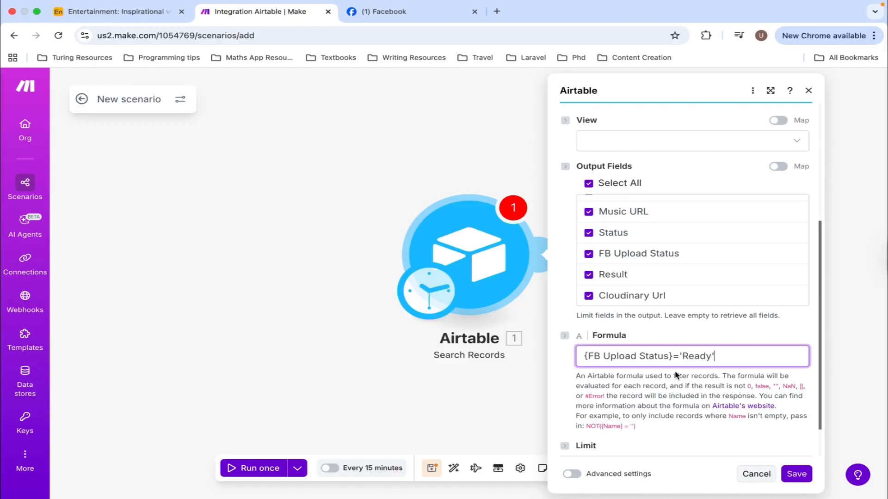
Step: Set the maximum number of records returned by the Airtable search to 1
scroll(693, 379, down, 1)
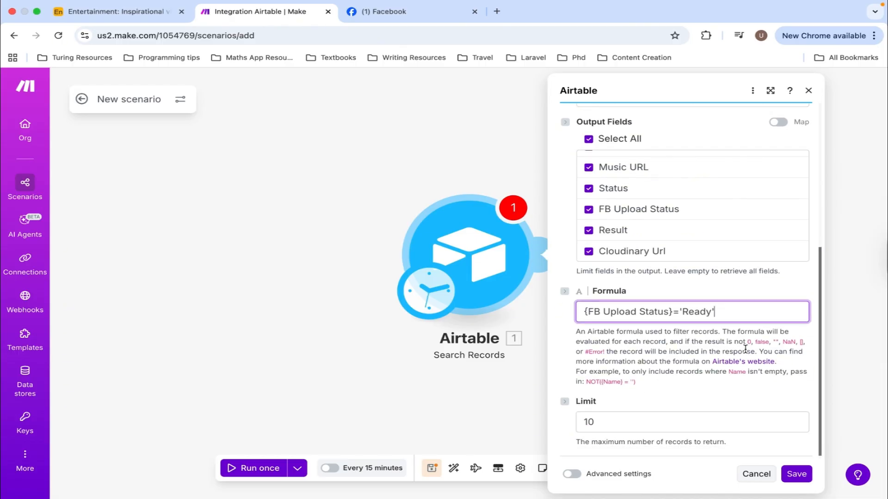
click(650, 422)
key(BackSpace)
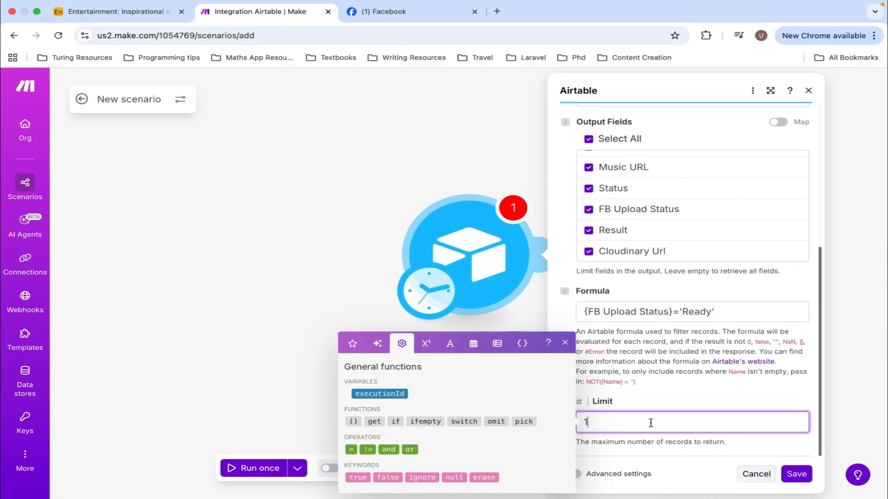
click(689, 396)
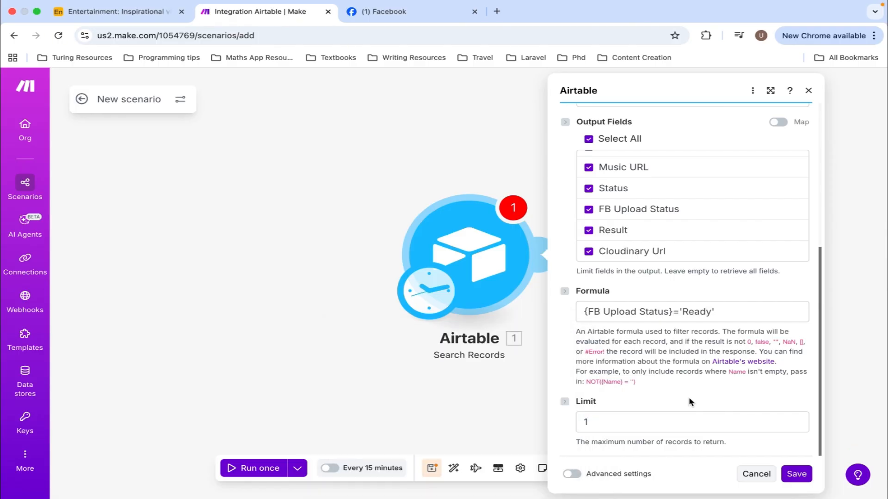
Step: Add a sort item on the ID field with Ascending direction and save the Search Records module
scroll(689, 397, up, 1)
scroll(689, 397, up, 6)
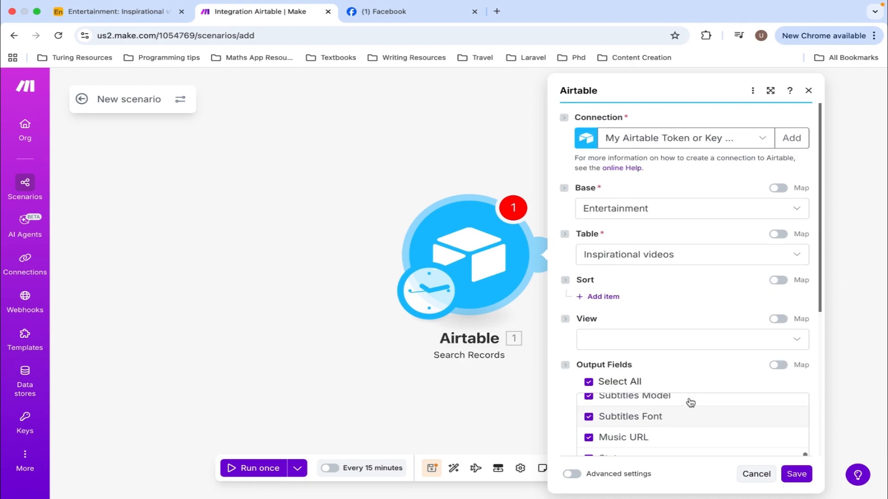
click(602, 298)
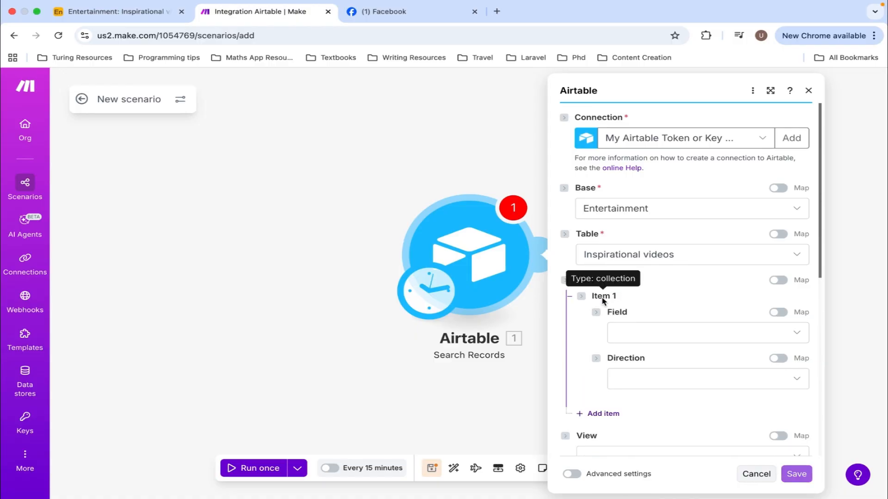
click(670, 333)
click(639, 393)
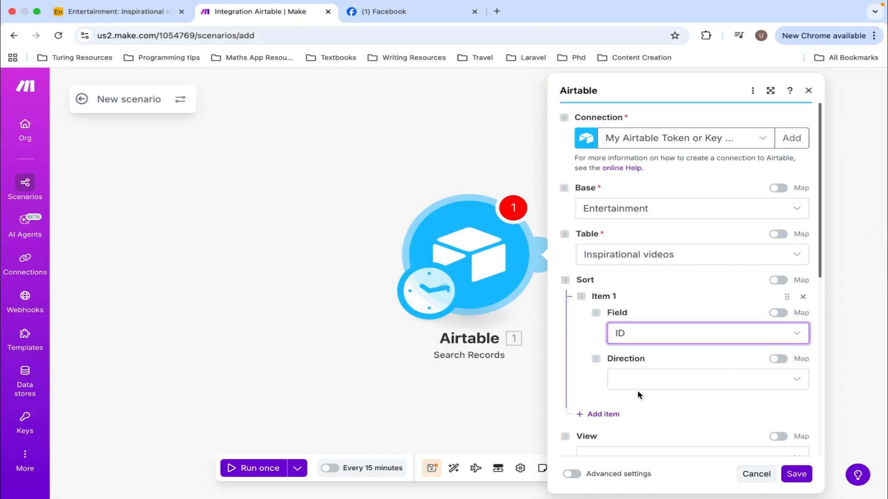
click(641, 385)
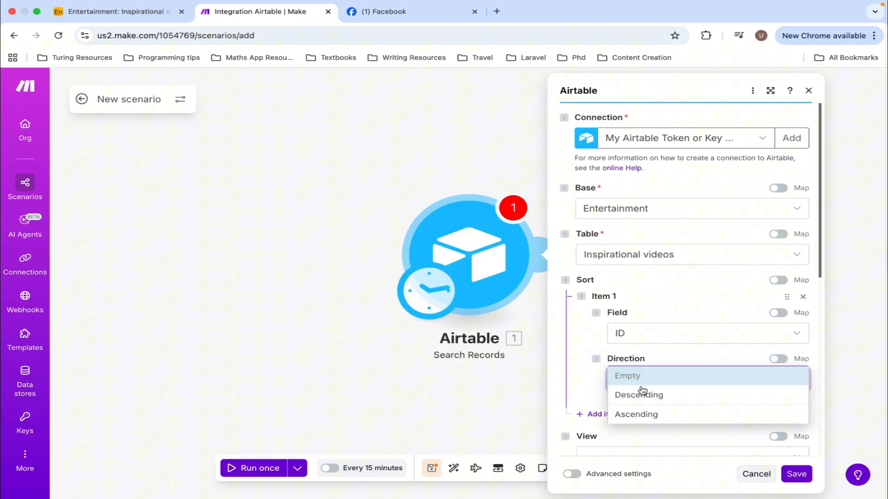
click(641, 415)
scroll(641, 414, down, 3)
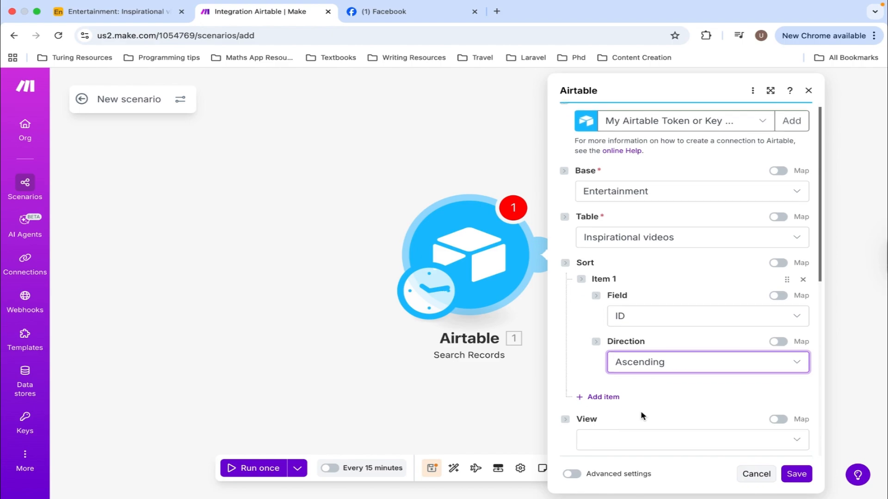
click(796, 474)
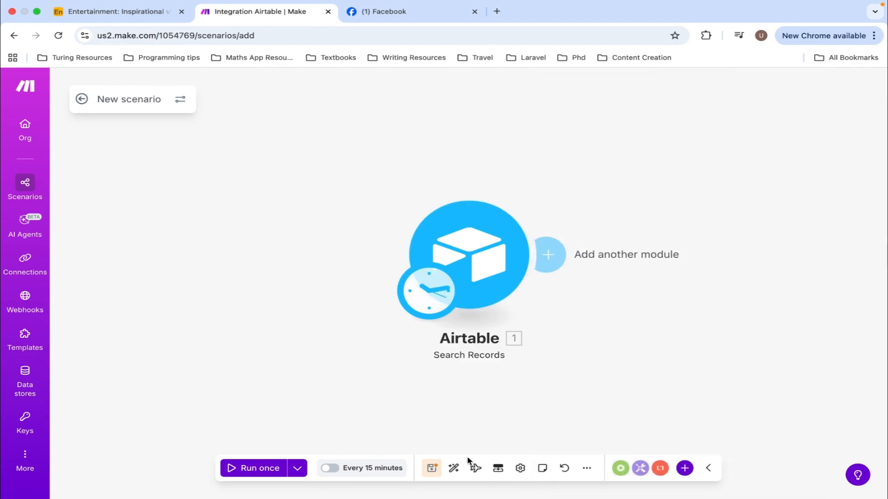
Step: Run the scenario once, examine the input and output bundles of the Airtable search, and close the results
click(257, 468)
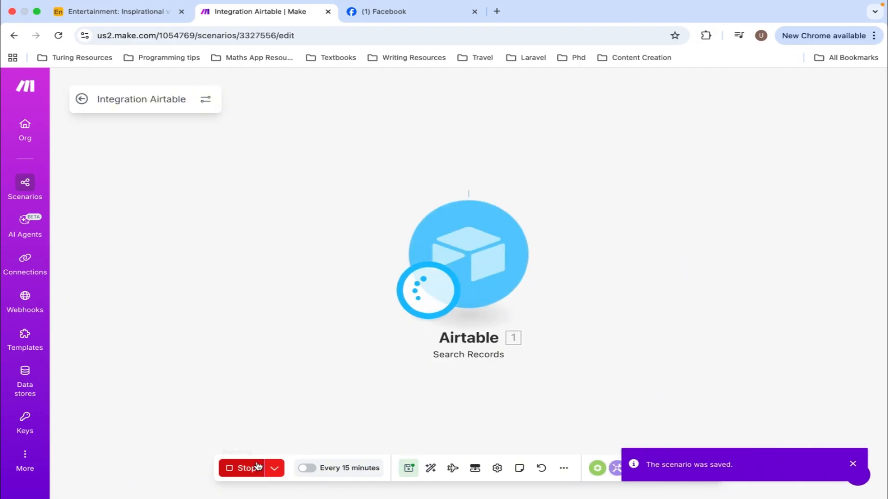
scroll(712, 342, down, 3)
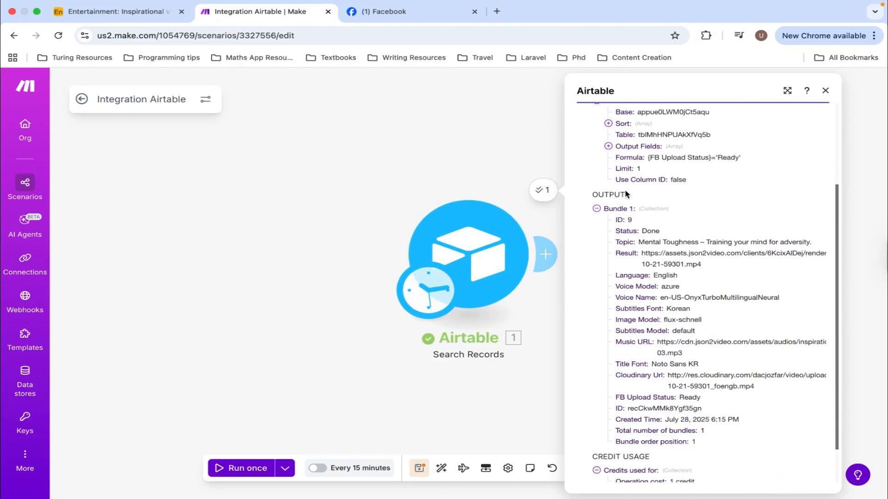
scroll(692, 318, down, 2)
scroll(693, 318, up, 3)
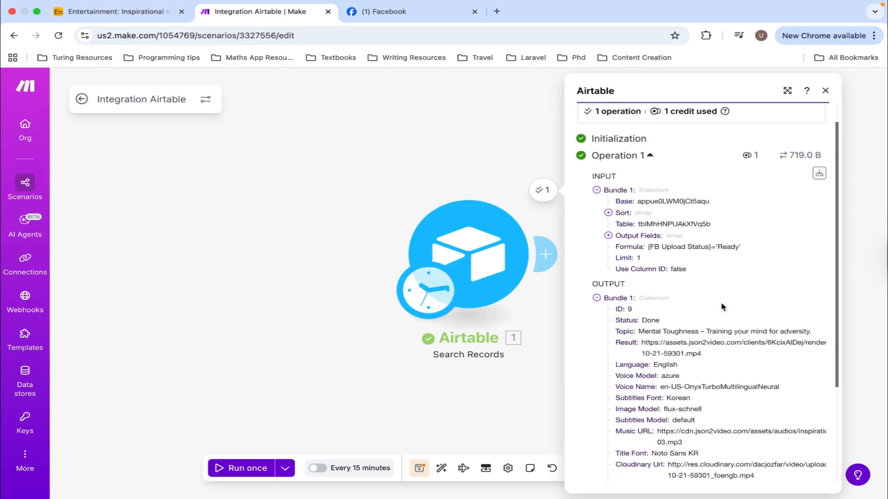
scroll(708, 382, down, 3)
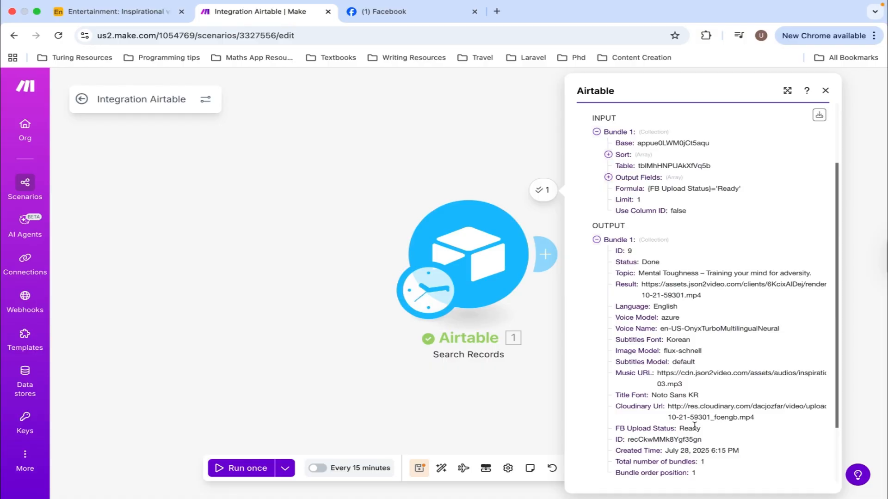
click(550, 309)
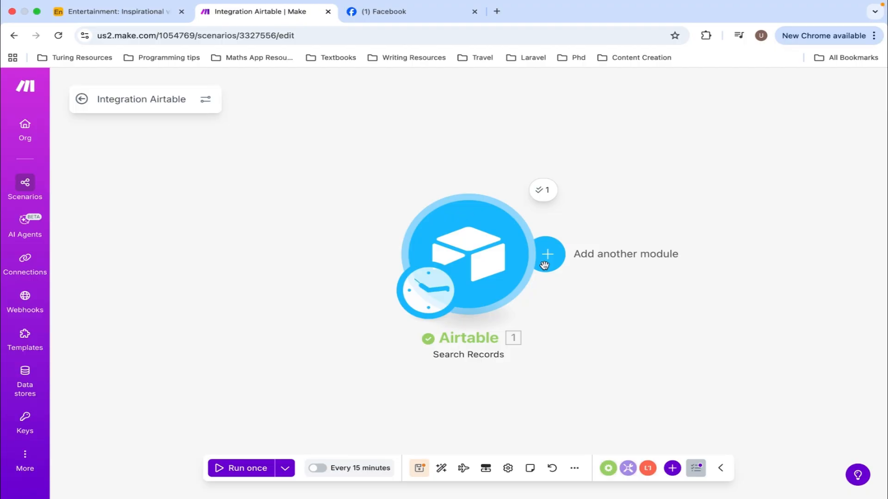
Step: Add an OpenAI Generate a completion module after the Airtable Search Records module
click(546, 259)
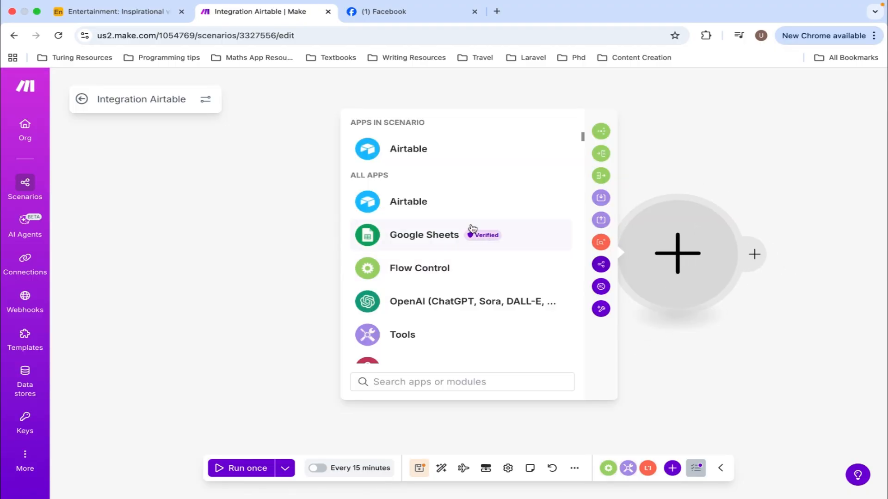
click(430, 305)
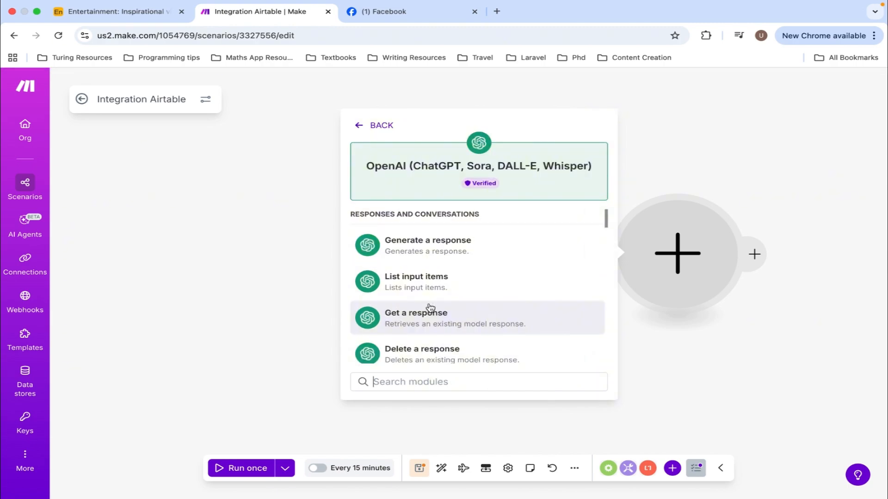
scroll(430, 307, down, 2)
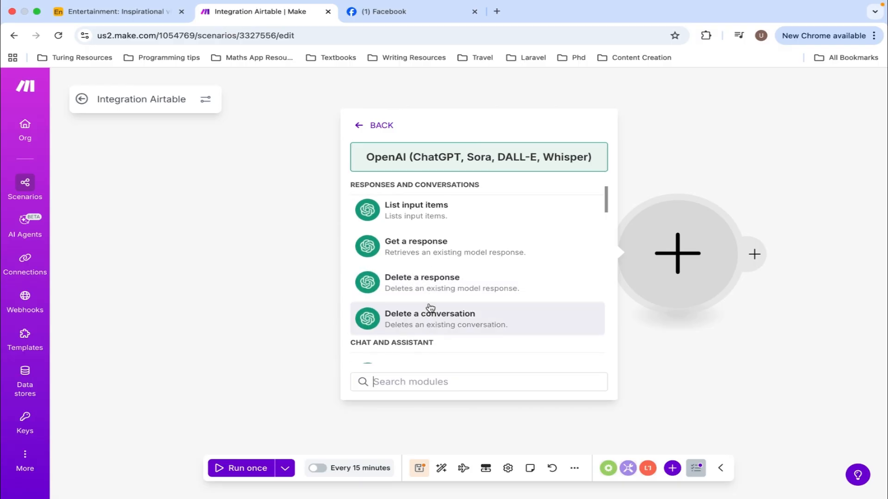
scroll(430, 307, down, 4)
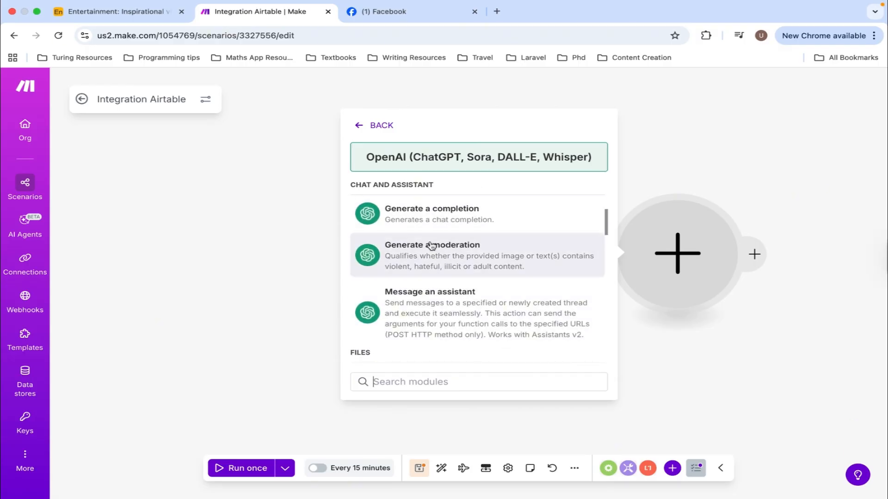
click(436, 220)
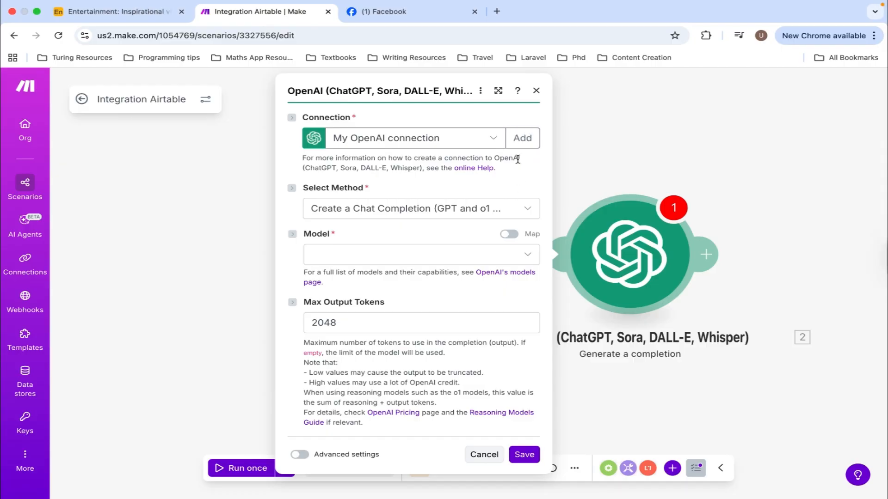
click(517, 140)
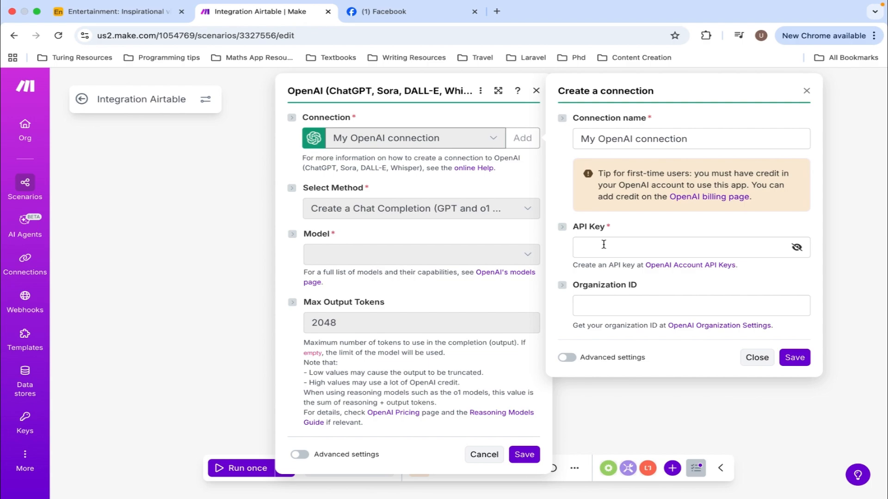
click(603, 246)
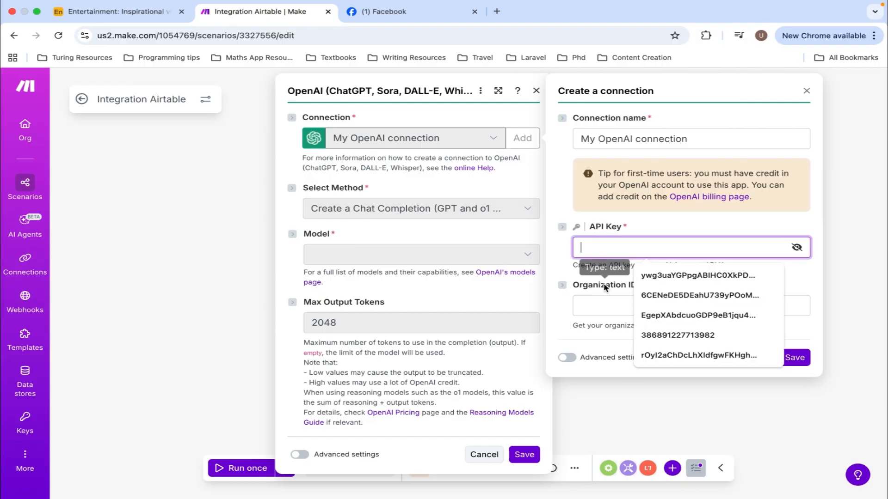
click(606, 305)
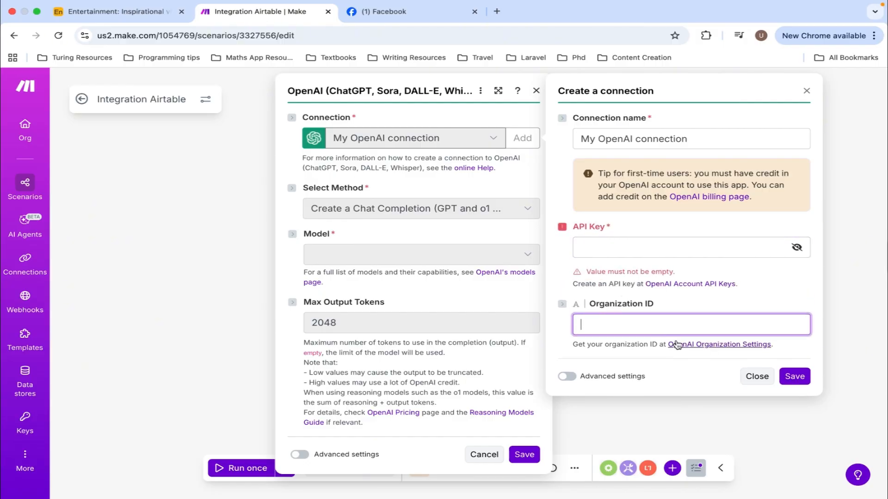
click(762, 378)
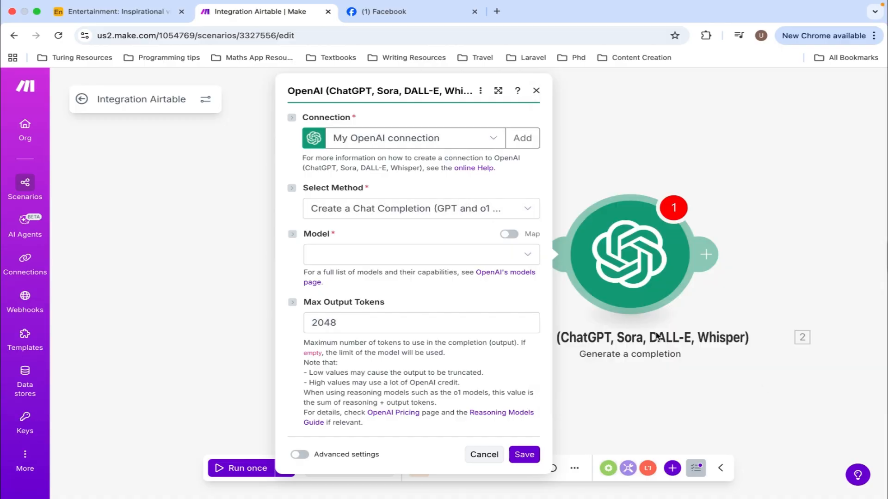
Step: Keep My OpenAI connection for the completion module and choose the gpt-4o (system) model
click(467, 146)
click(446, 147)
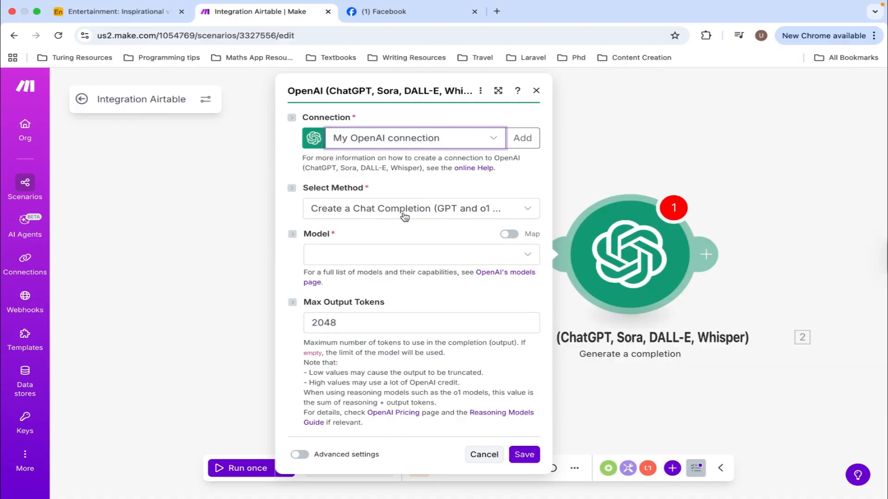
click(429, 269)
click(432, 254)
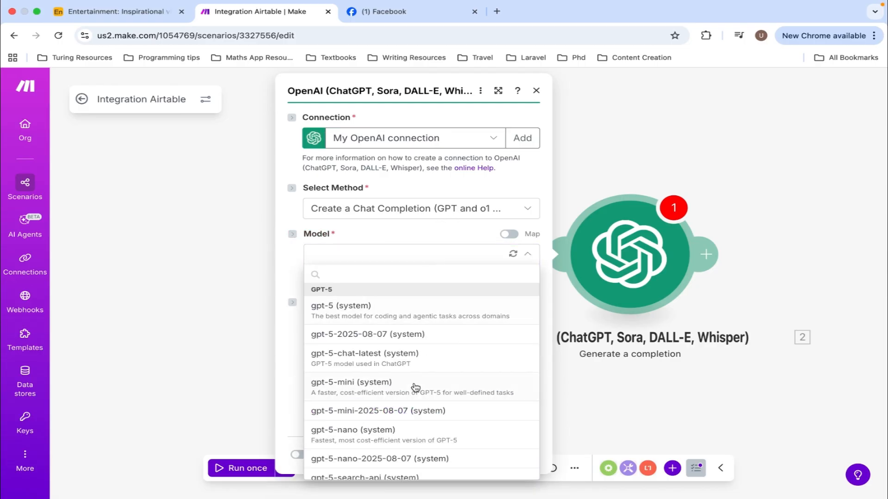
scroll(416, 387, down, 2)
scroll(415, 388, down, 6)
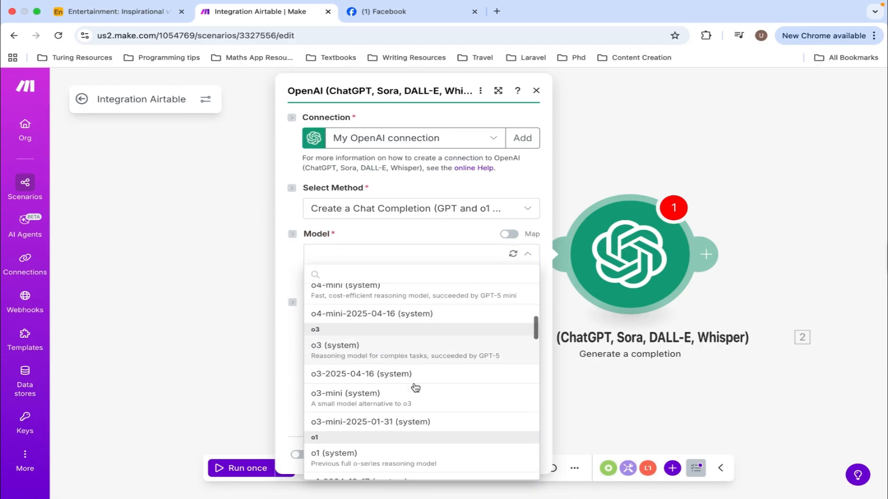
scroll(415, 387, up, 3)
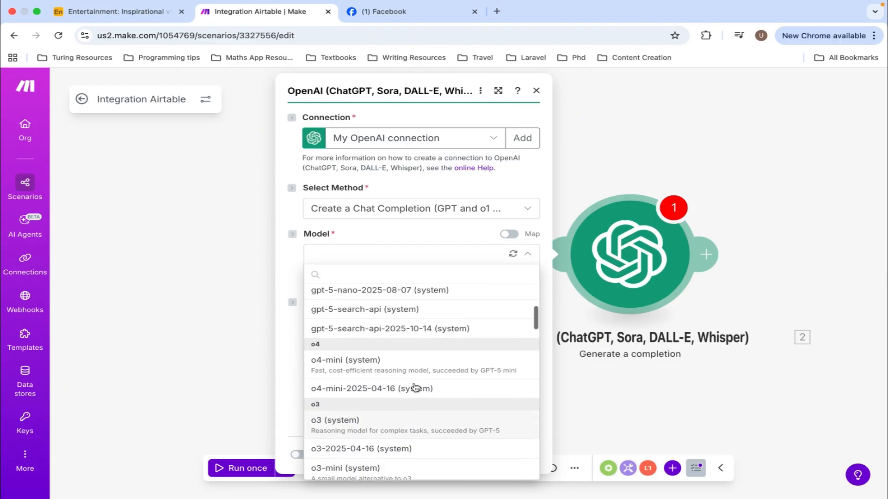
scroll(415, 388, down, 5)
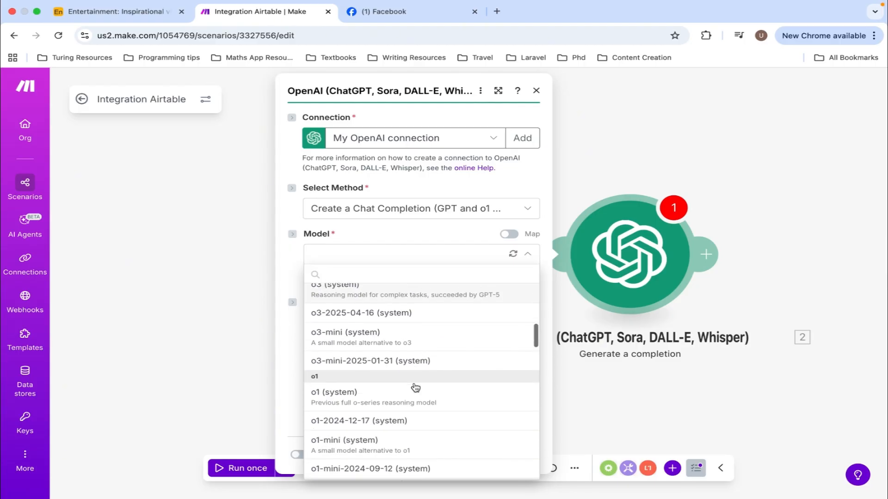
scroll(415, 388, down, 4)
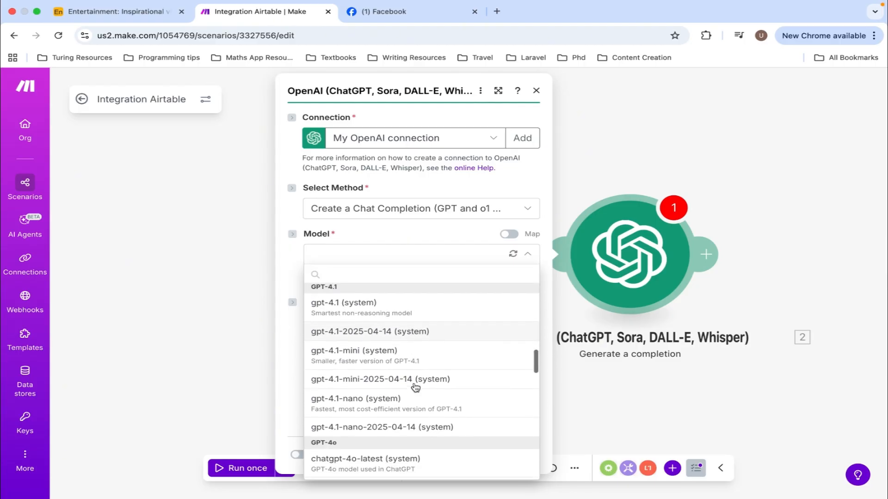
scroll(415, 388, down, 3)
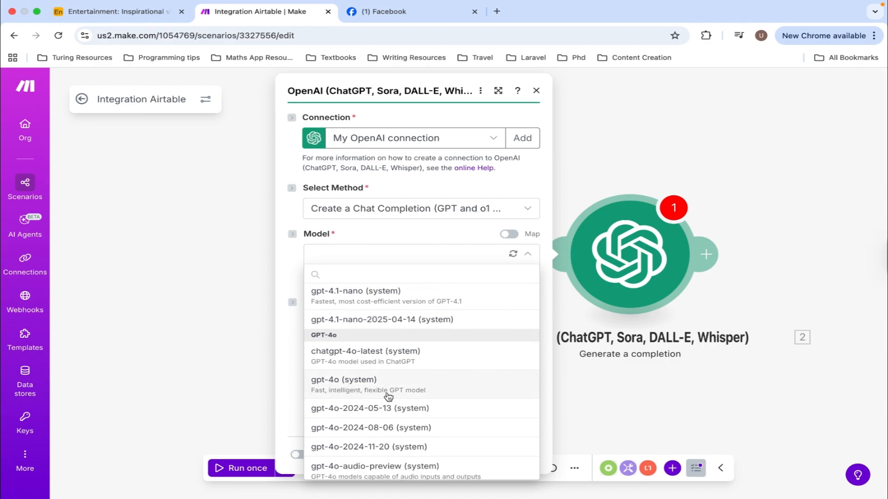
click(359, 392)
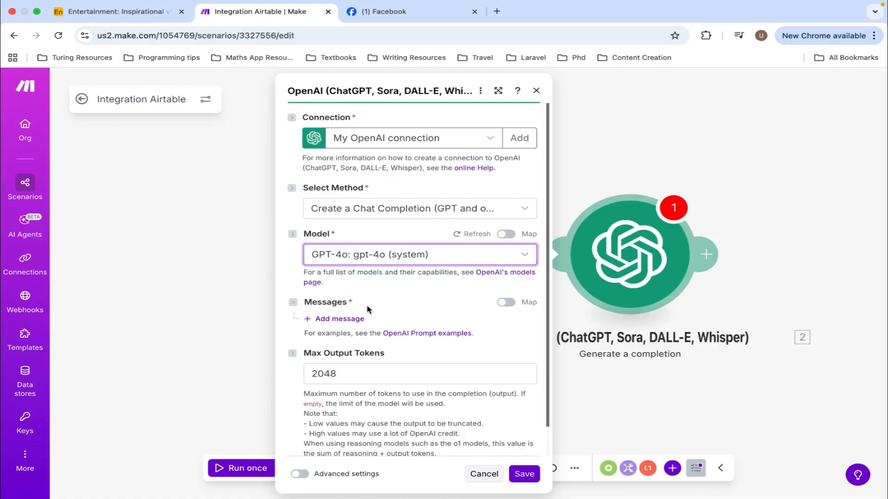
Step: Add a message with the Developer / System role and paste the social media manager prompt for a Facebook post description in JSON format
click(351, 320)
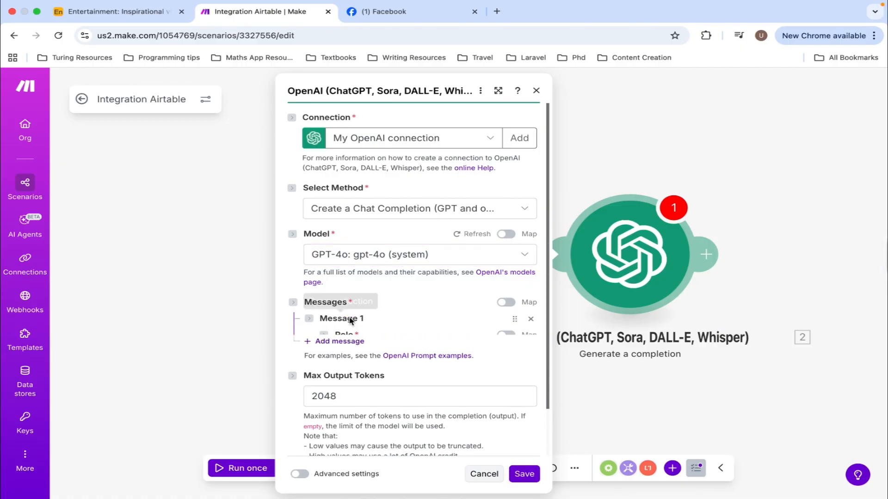
click(407, 359)
click(404, 392)
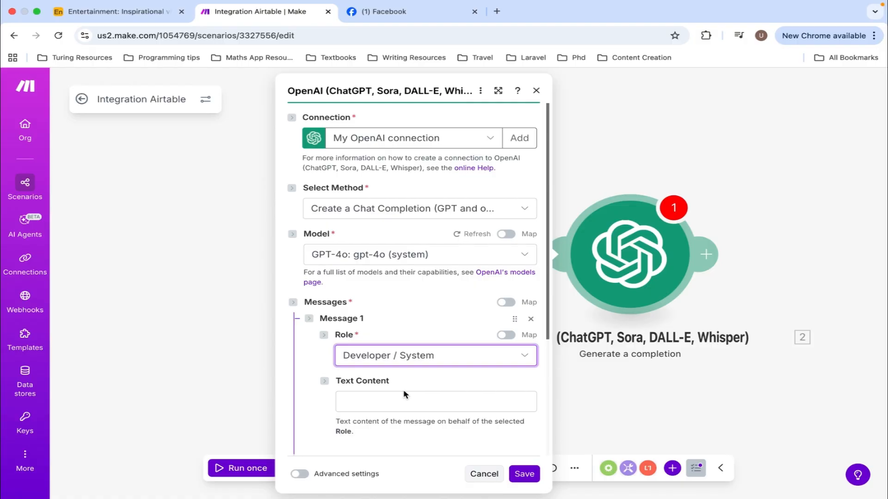
click(403, 402)
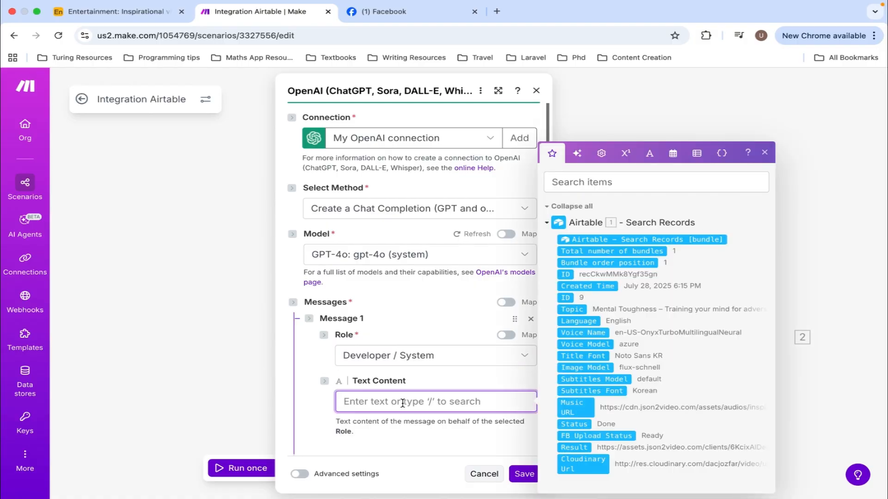
key(super+v)
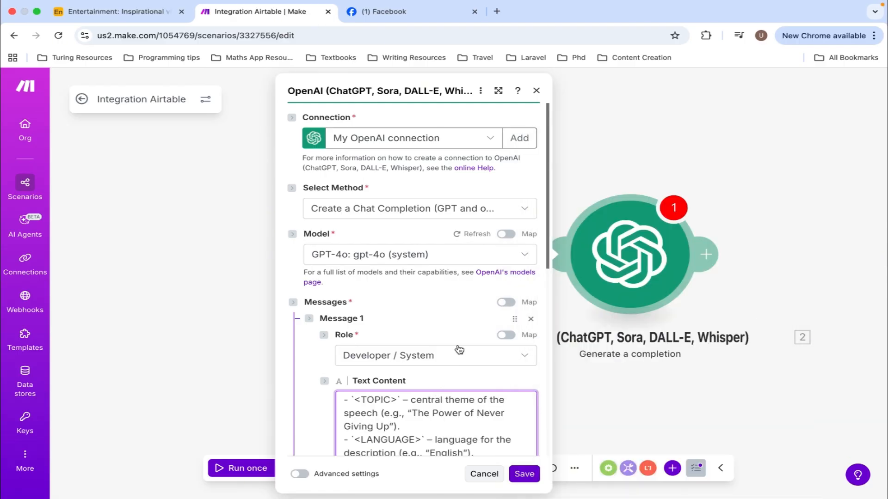
scroll(459, 351, down, 5)
scroll(459, 350, down, 1)
scroll(459, 314, up, 10)
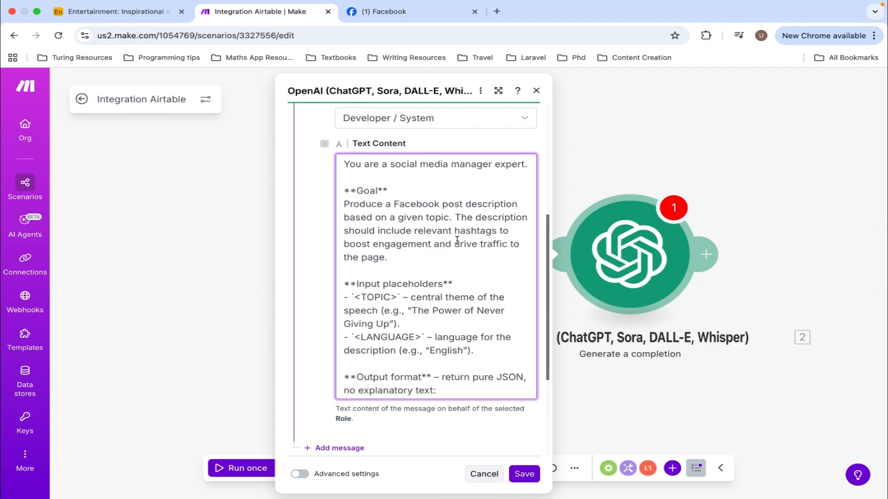
scroll(457, 240, down, 3)
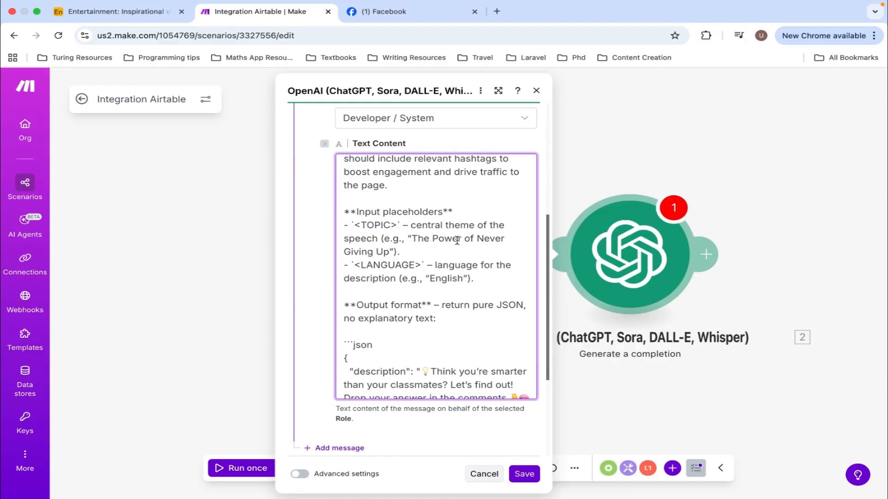
scroll(457, 241, down, 3)
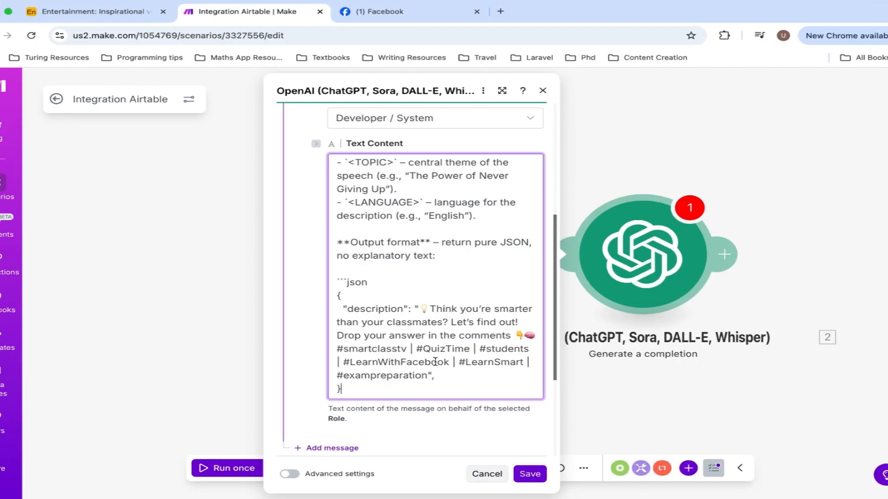
scroll(451, 388, down, 1)
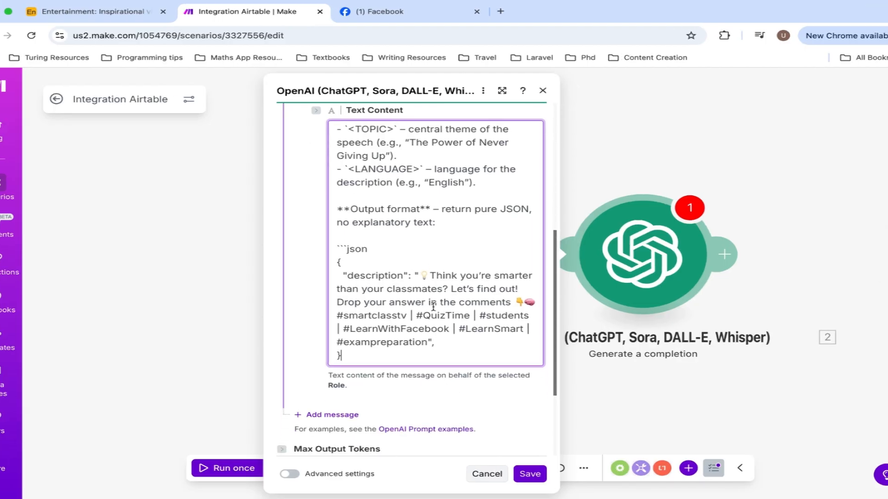
Step: Add a second message with the User role and the text: The topic of the video is: "1. Topic". The target language is: "1. Language"
scroll(432, 305, down, 2)
click(312, 351)
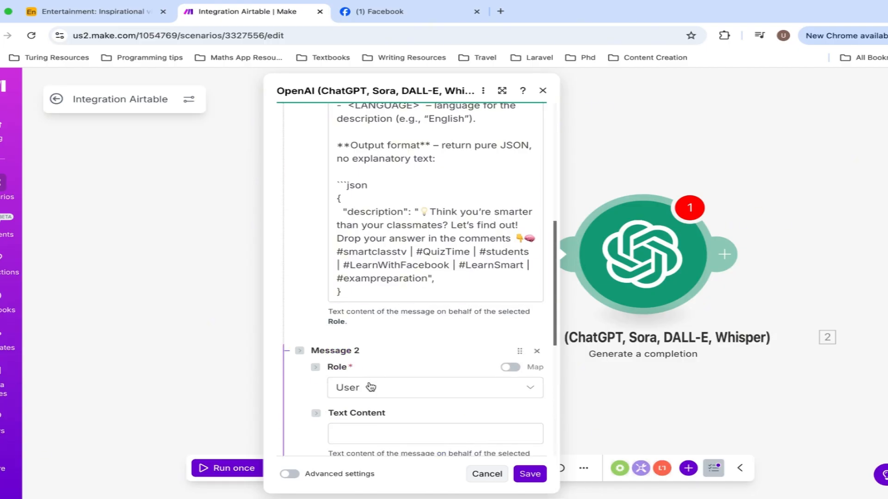
scroll(370, 388, down, 1)
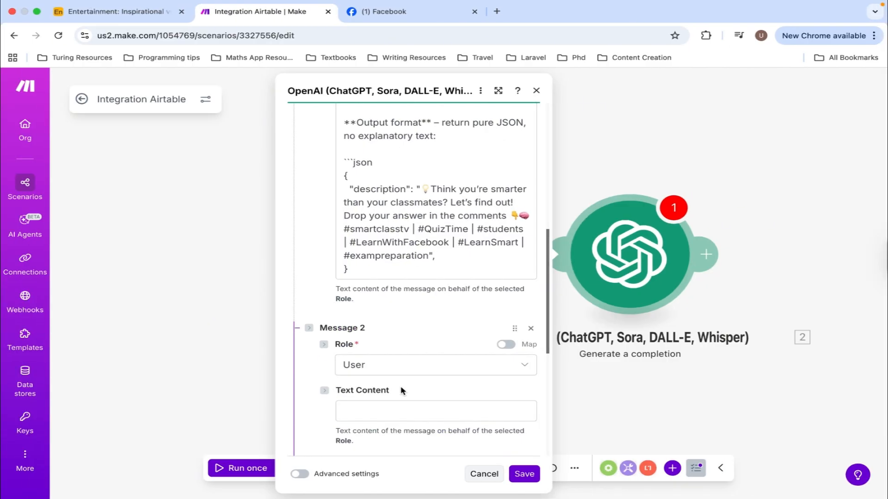
scroll(402, 391, up, 4)
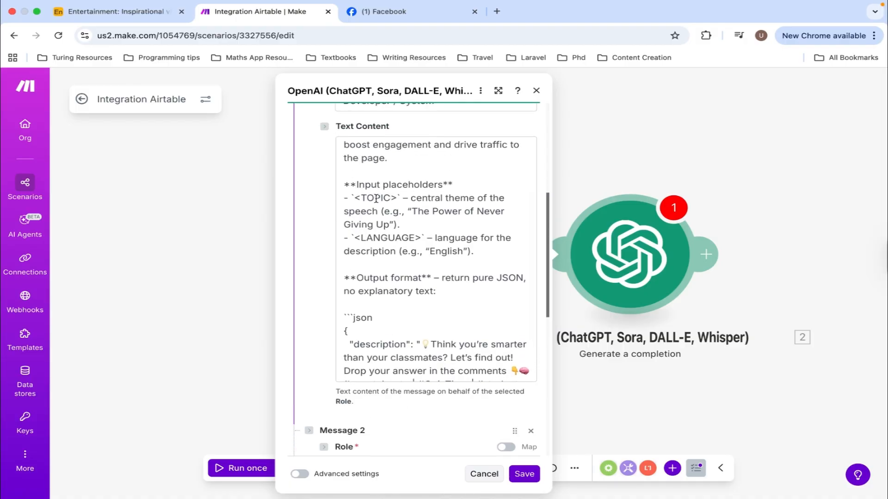
scroll(396, 243, down, 2)
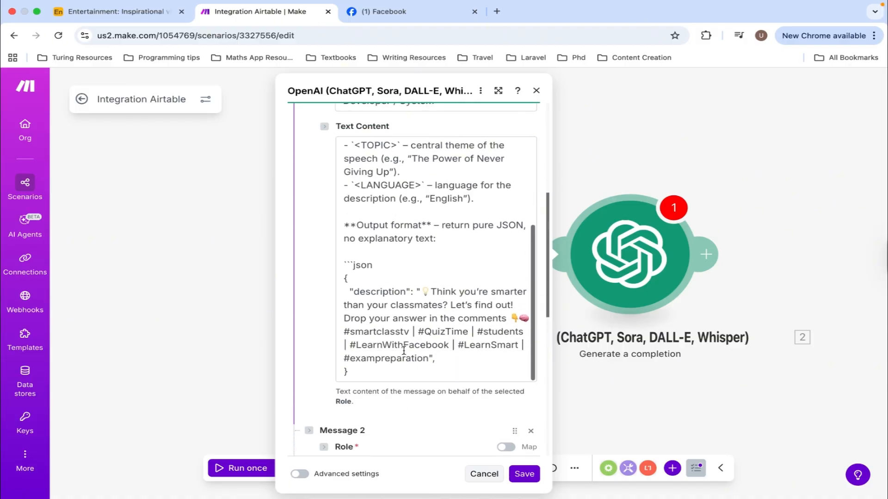
scroll(403, 350, down, 3)
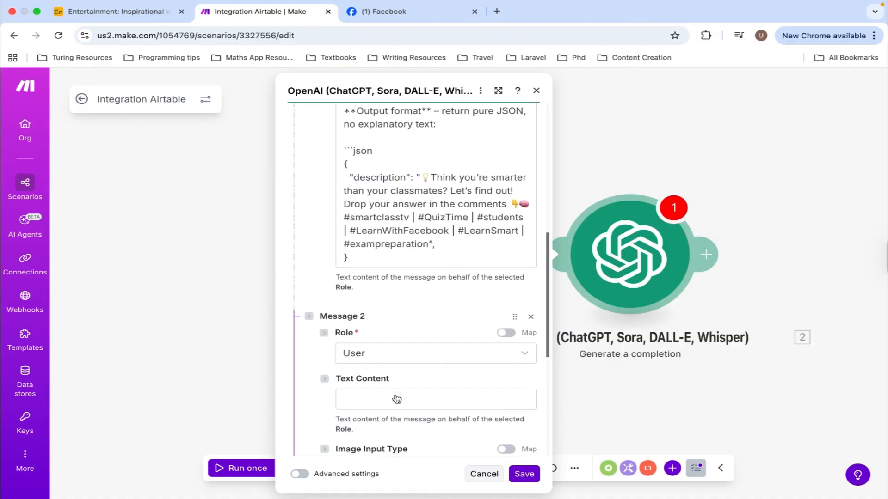
click(394, 398)
text(The topic of the video is: "1. Topic". The target language is: "1. Language".)
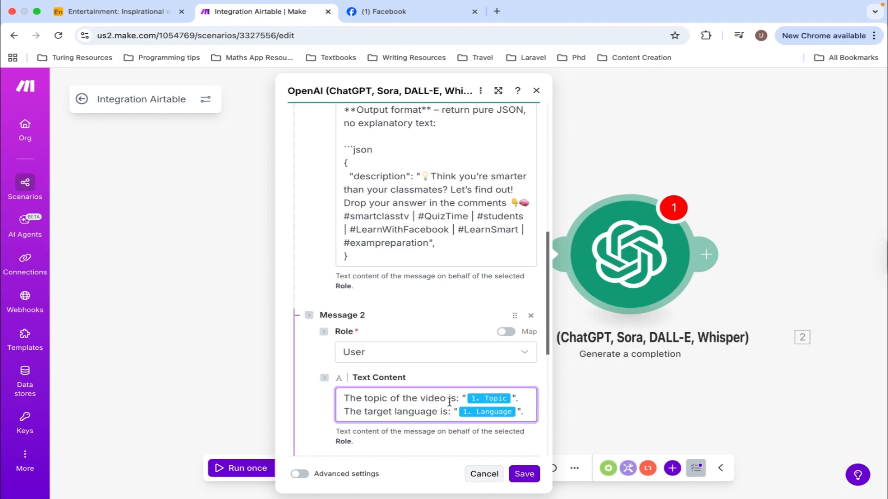
click(485, 401)
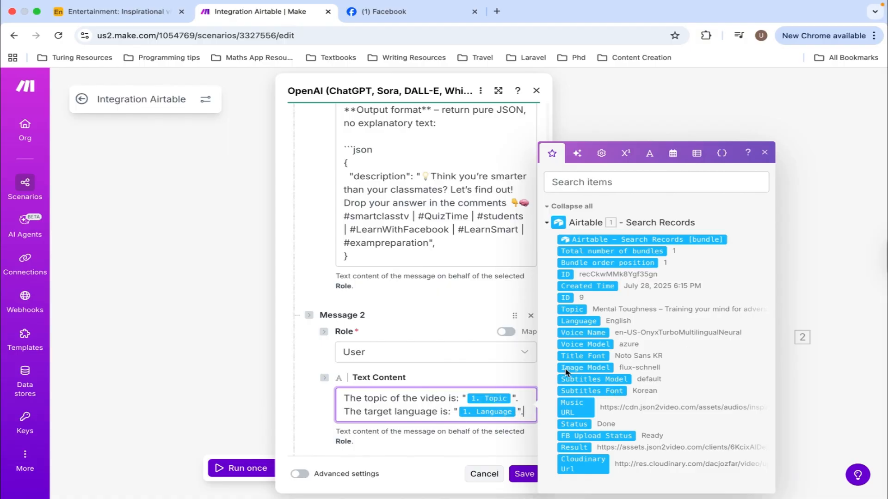
key(BackSpace)
click(571, 310)
click(413, 324)
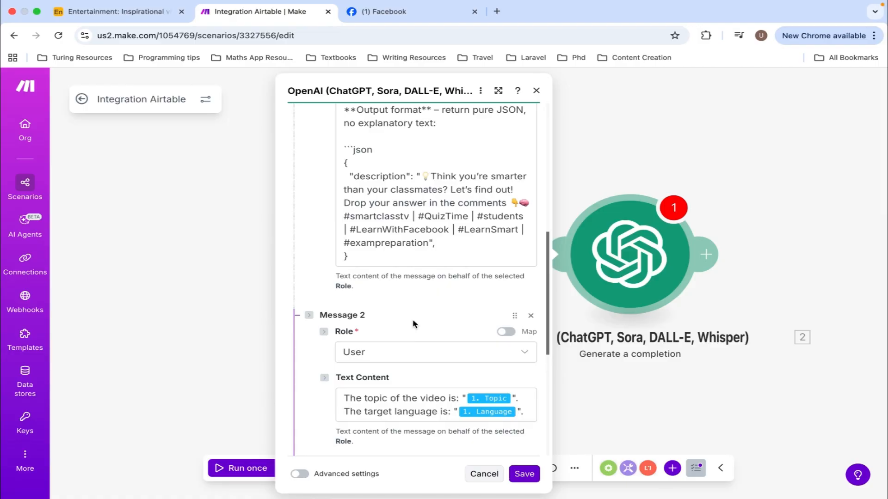
Step: Show the advanced settings, set the response format to JSON Object and set Parse JSON Response to Yes
scroll(464, 391, down, 5)
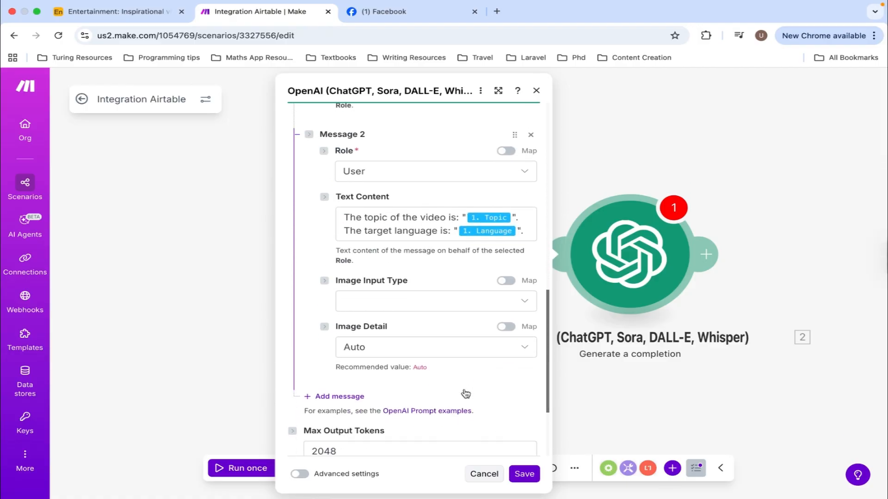
scroll(436, 282, down, 1)
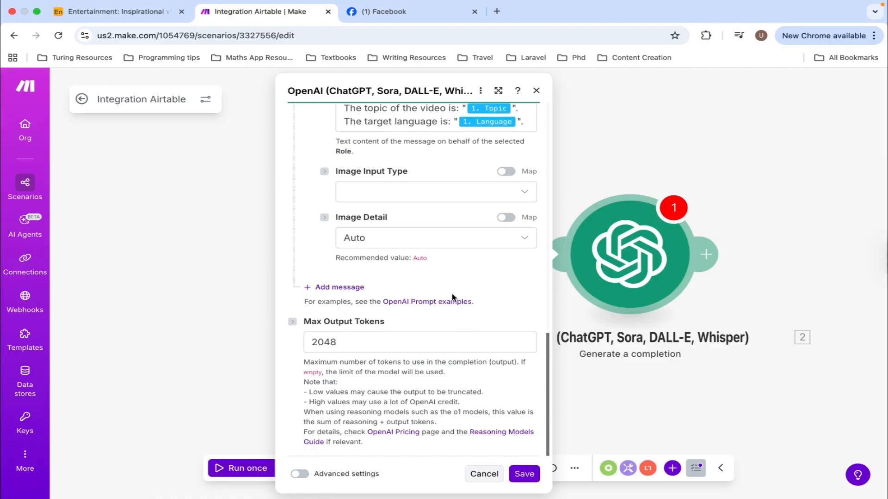
click(305, 474)
scroll(396, 422, down, 4)
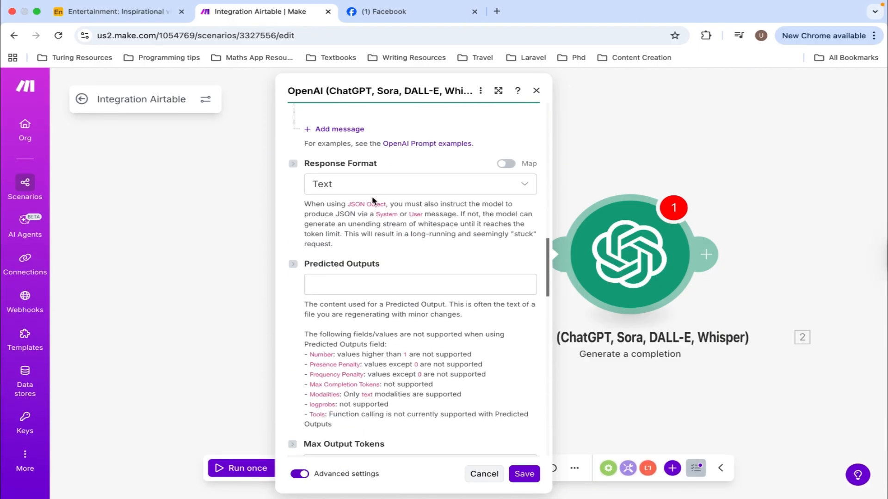
click(369, 186)
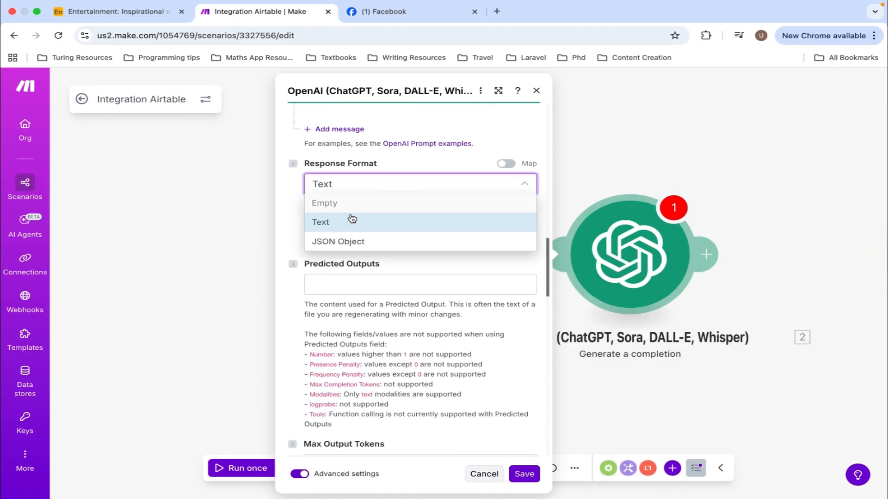
click(349, 242)
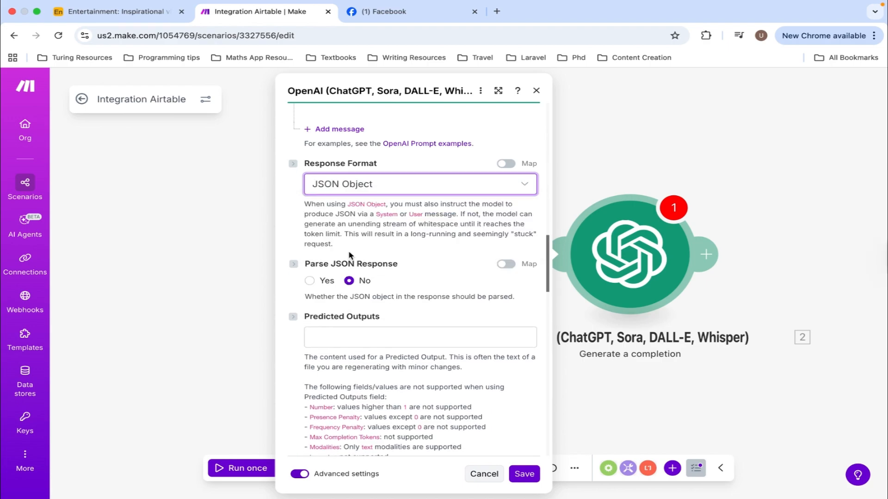
click(308, 281)
Step: Review the remaining settings of the OpenAI completion module and save it
scroll(455, 331, down, 6)
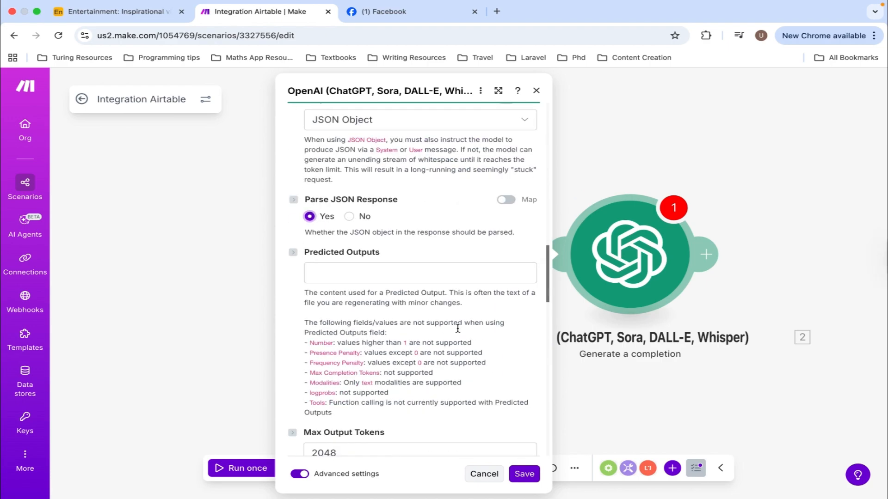
scroll(458, 331, down, 15)
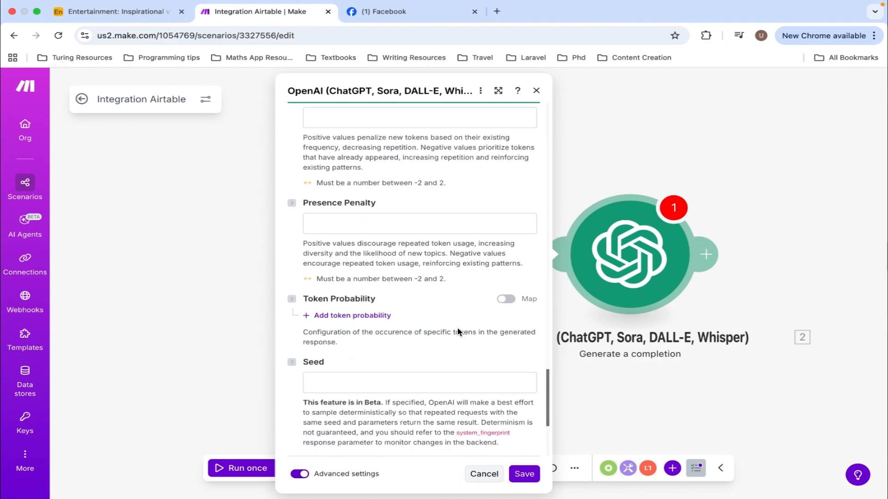
scroll(459, 332, up, 20)
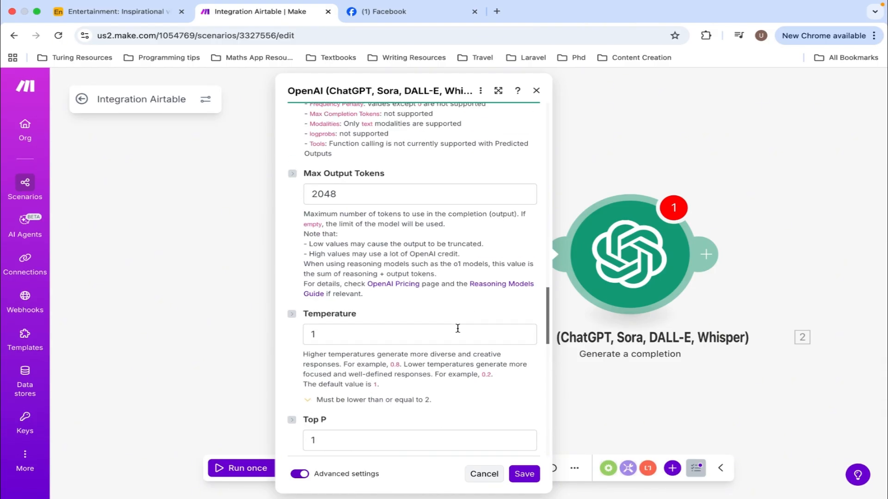
scroll(458, 332, up, 10)
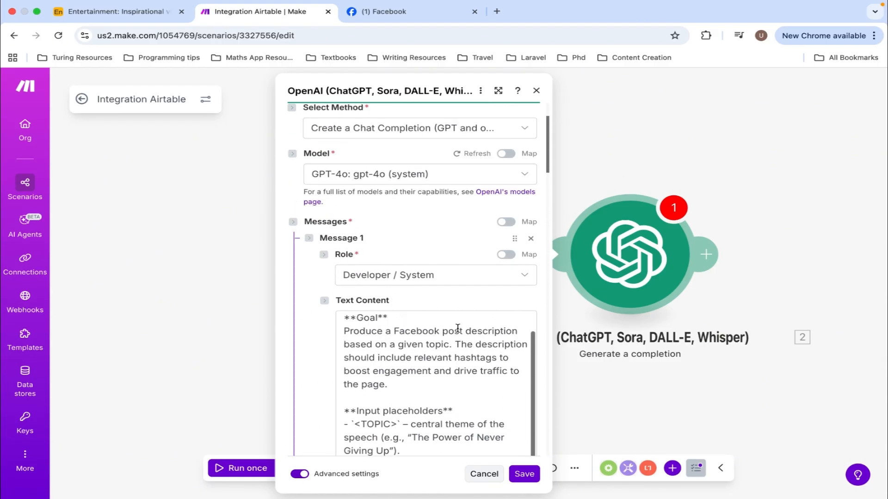
scroll(459, 230, up, 3)
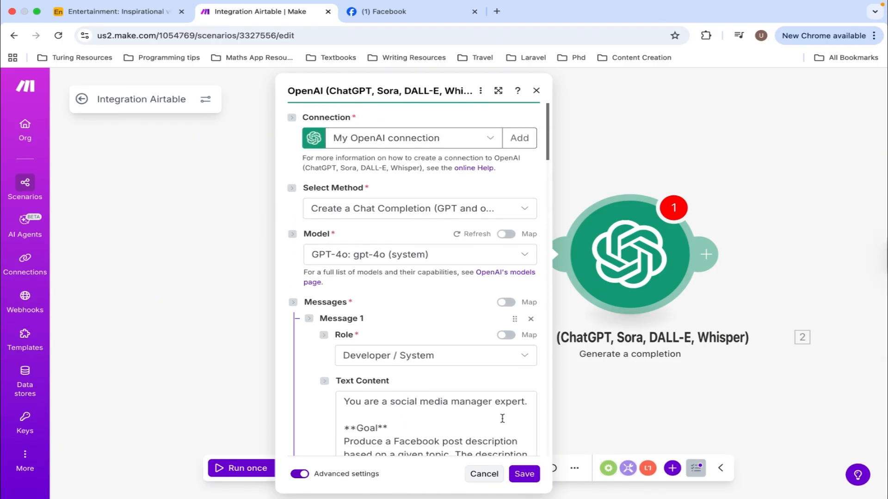
click(524, 474)
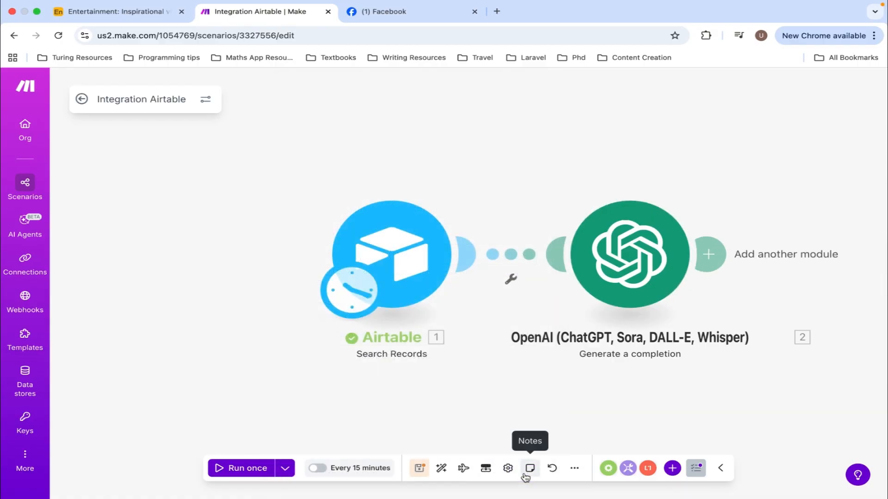
Step: Run the scenario once, examine the description in the OpenAI output bundle's Result, and close the results
scroll(654, 353, right, 3)
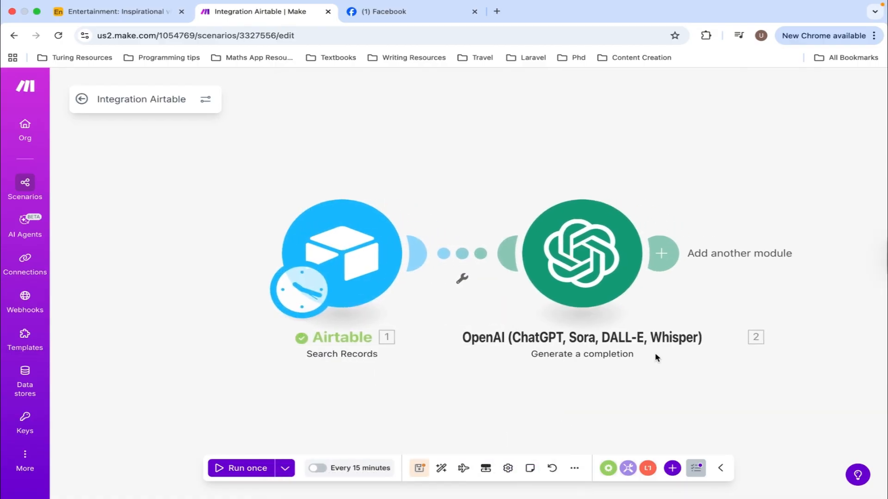
click(242, 467)
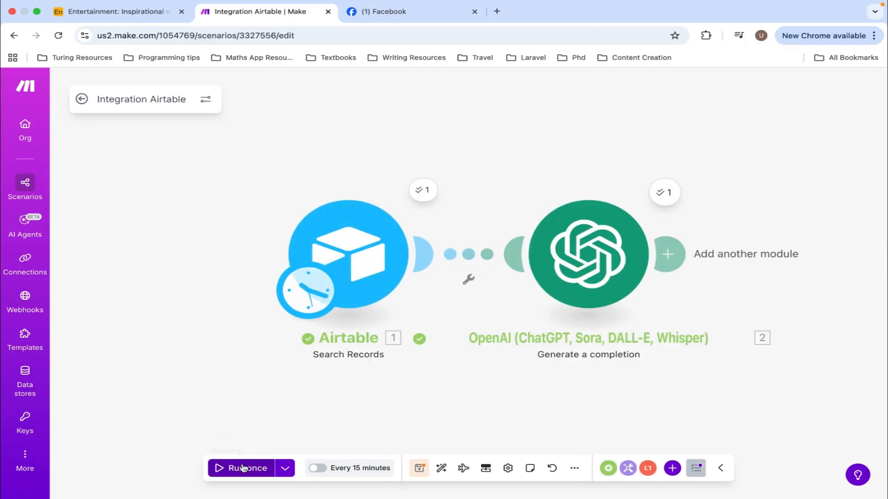
click(662, 190)
scroll(574, 366, down, 2)
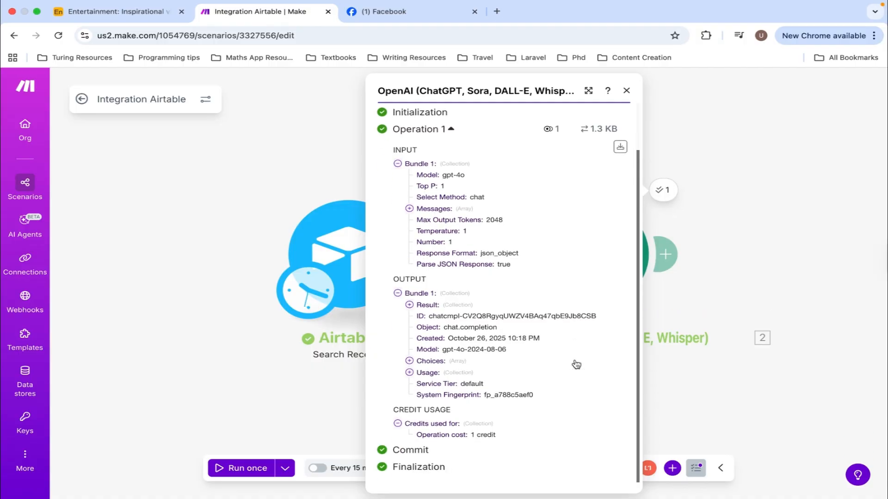
click(409, 305)
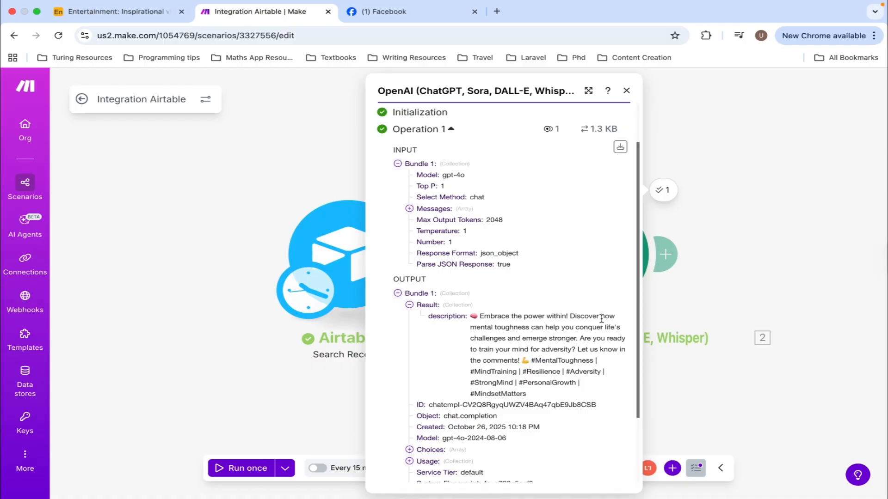
click(699, 380)
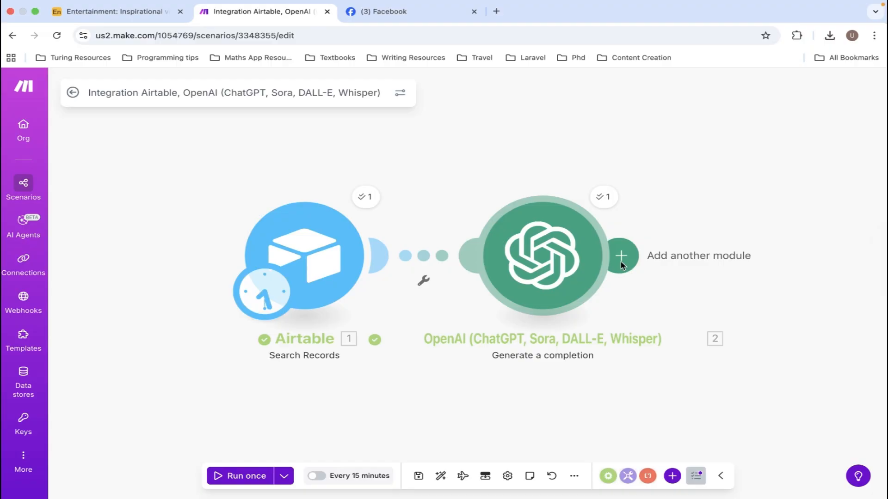
Step: Add a Facebook Pages Upload a Video module after the OpenAI completion module
click(621, 261)
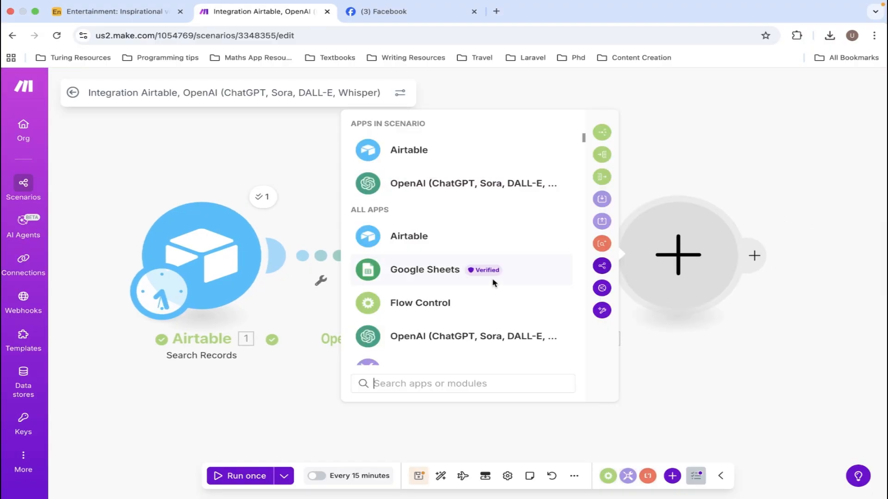
scroll(492, 278, down, 5)
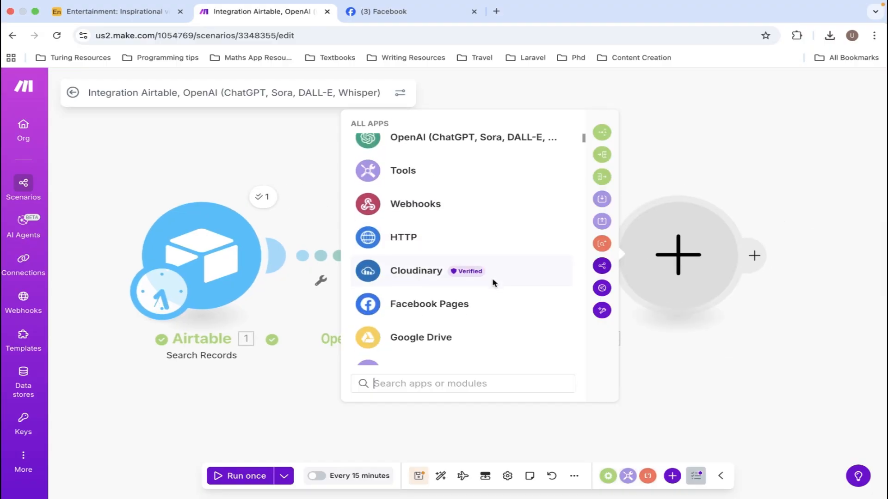
scroll(492, 278, down, 1)
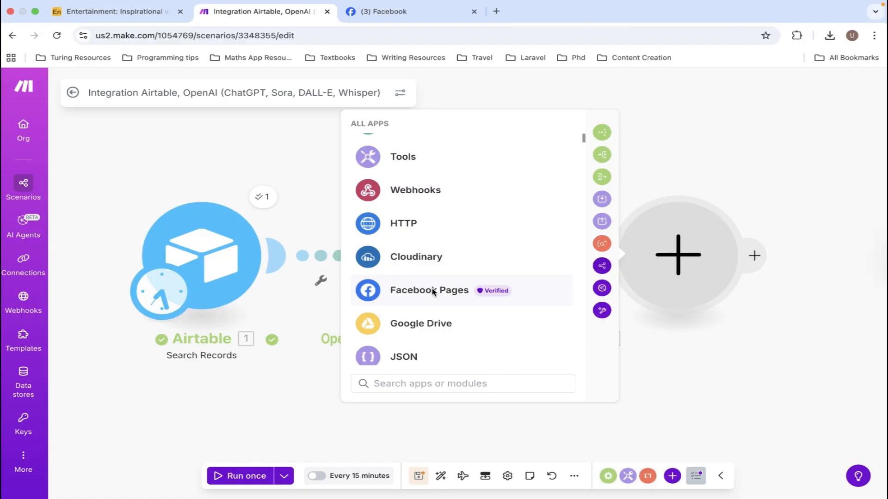
click(434, 291)
scroll(478, 294, down, 2)
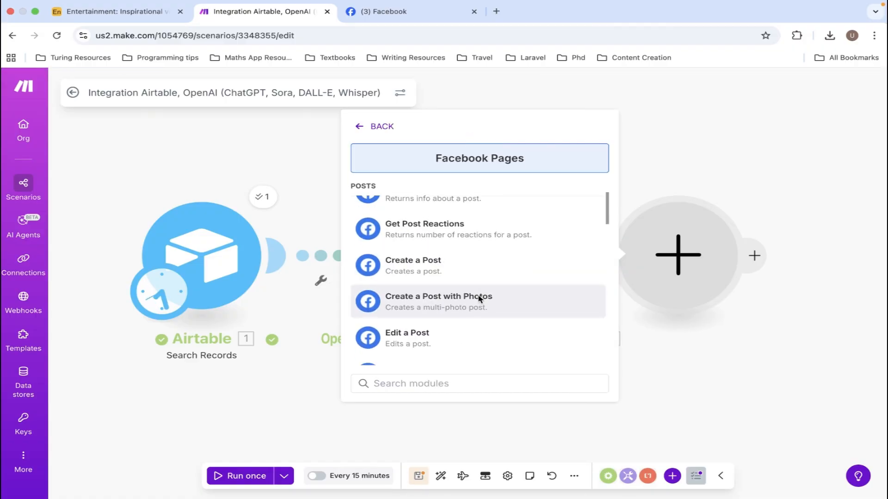
scroll(479, 298, down, 4)
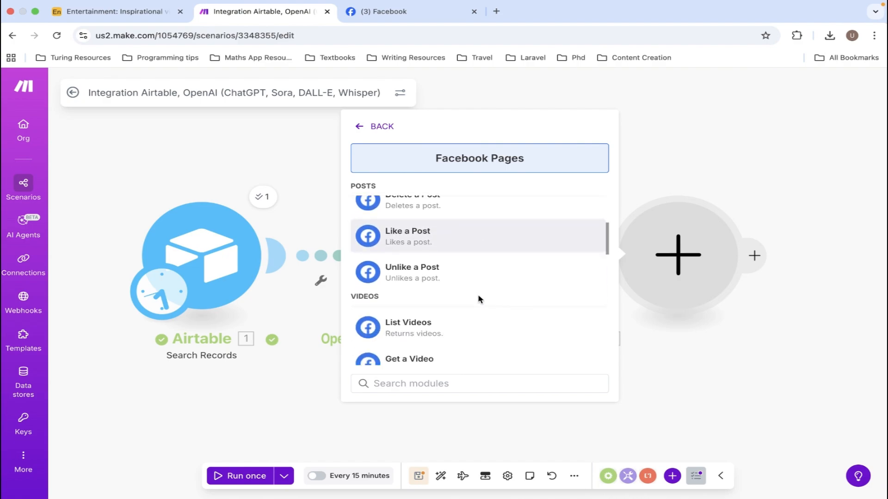
scroll(478, 299, down, 2)
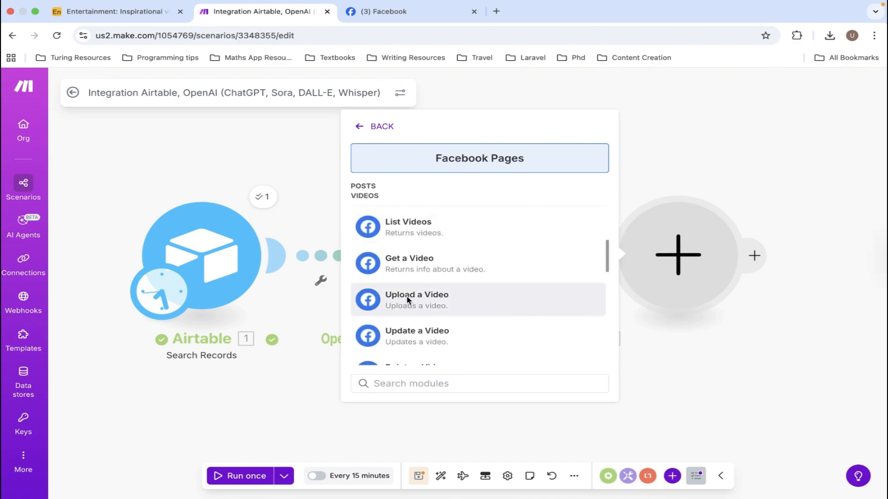
click(407, 299)
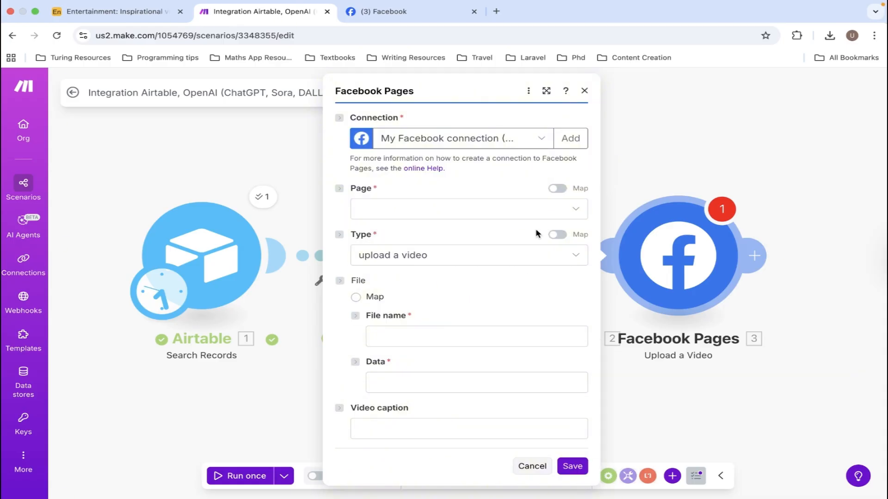
Step: Keep the existing Facebook connection, choose the page Smart Class TV (Lagos) and set the type to download a video from URL
click(573, 138)
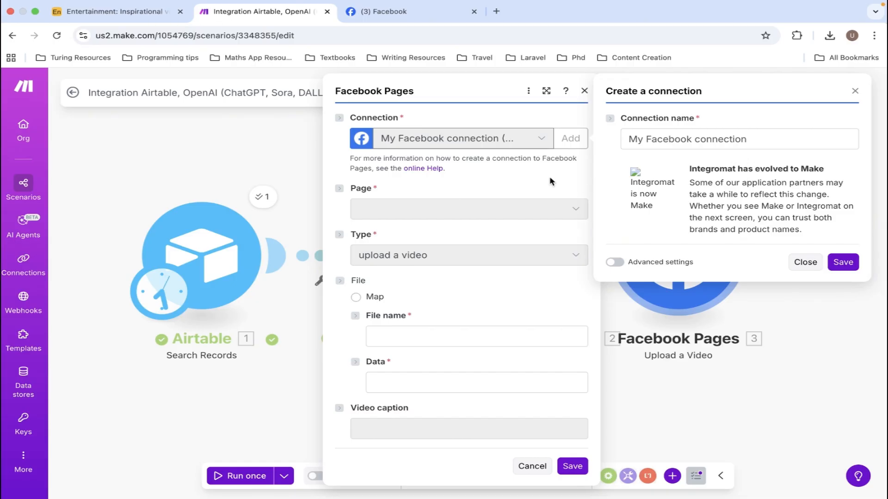
click(805, 262)
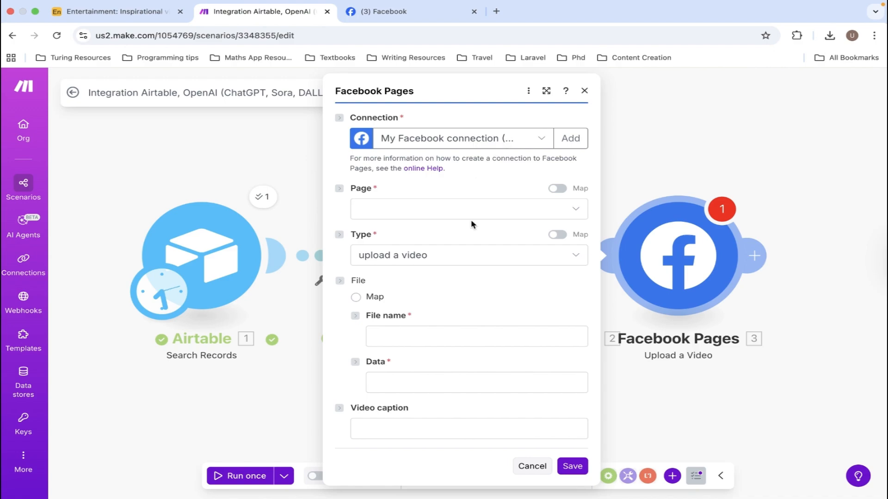
click(456, 210)
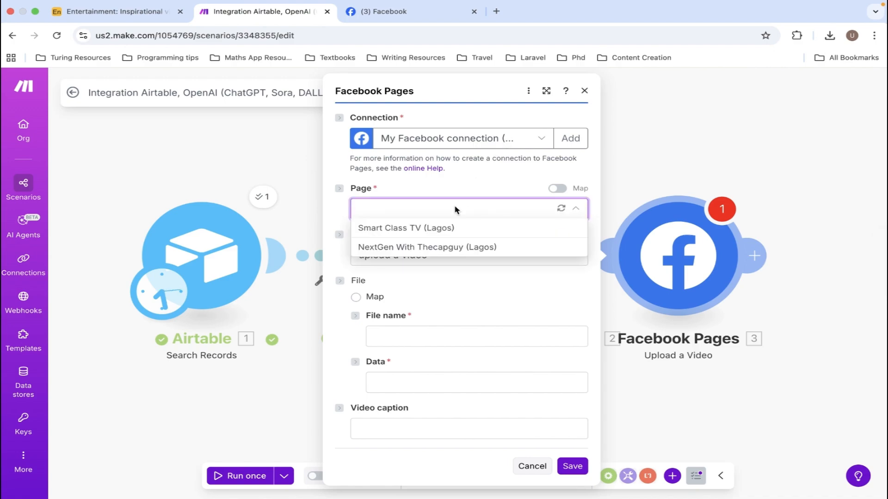
click(420, 229)
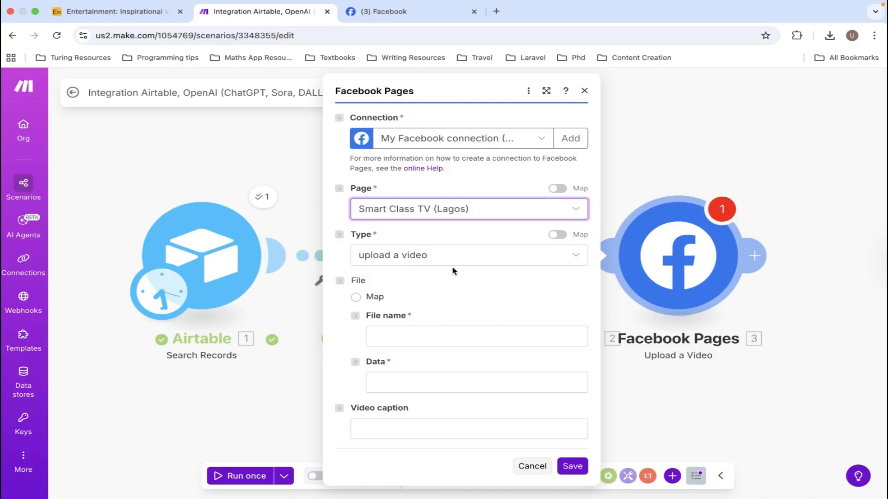
click(457, 260)
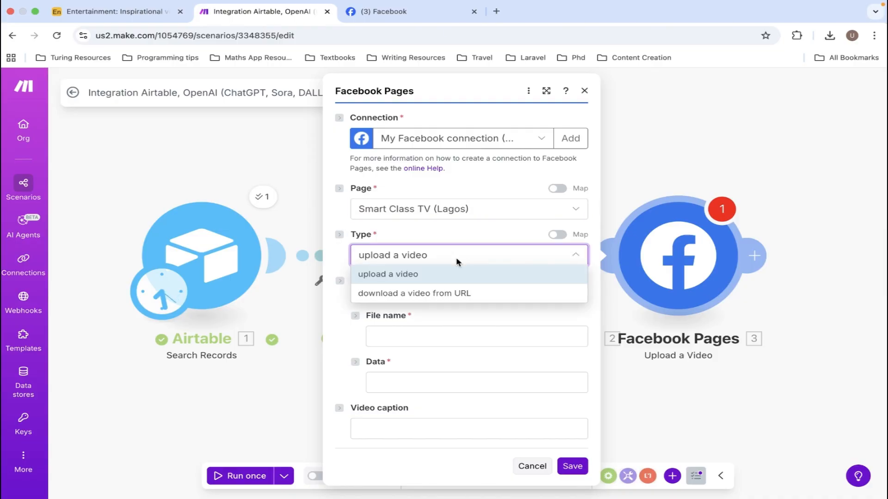
click(414, 294)
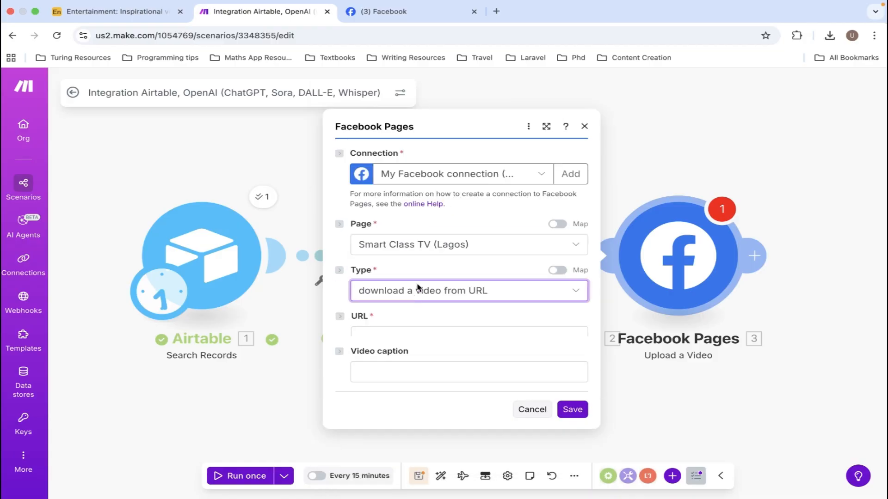
Step: Map the video URL to the Cloudinary Url value from the Airtable Search Records module
click(446, 319)
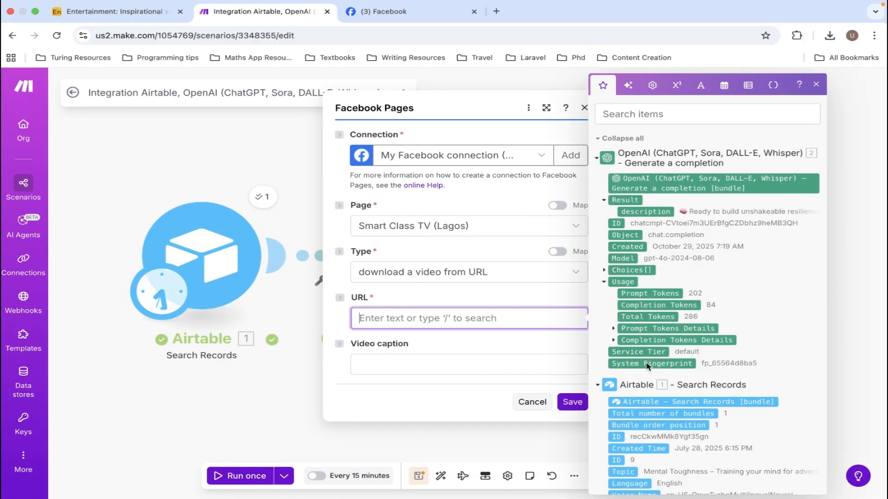
scroll(647, 365, down, 2)
scroll(646, 367, down, 2)
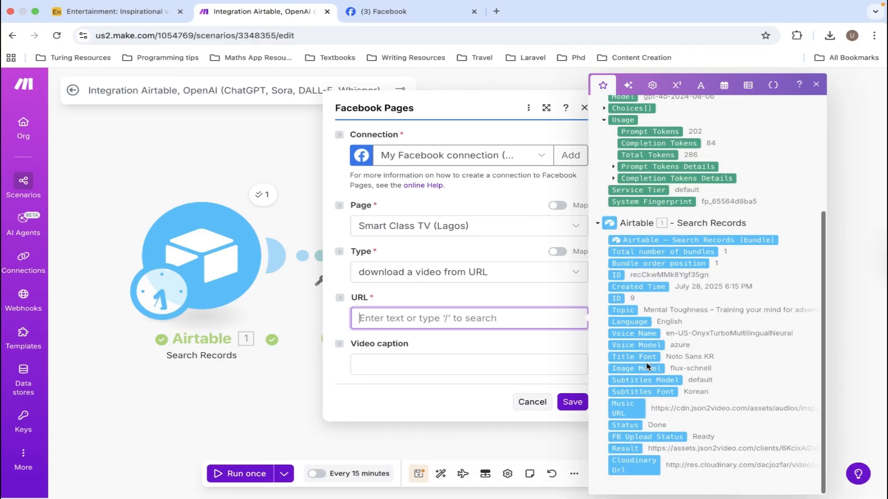
click(626, 465)
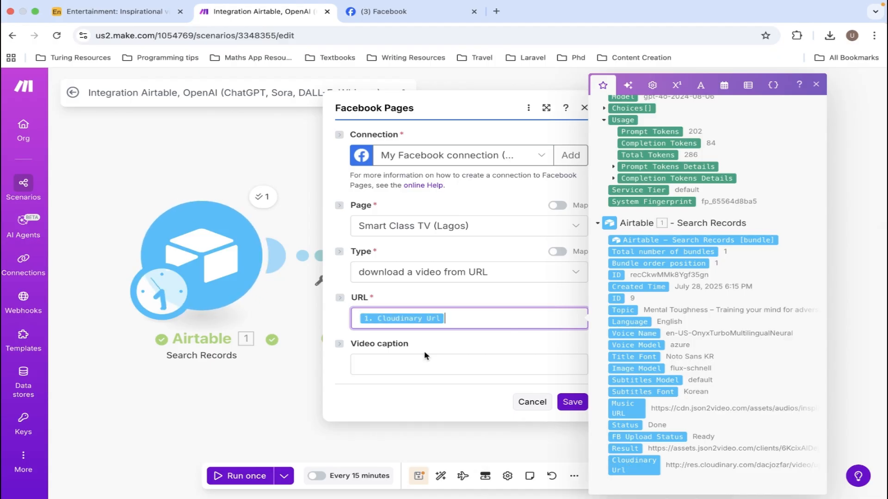
Step: Map the video caption to the description in the OpenAI Result and save the Facebook Pages module
click(396, 367)
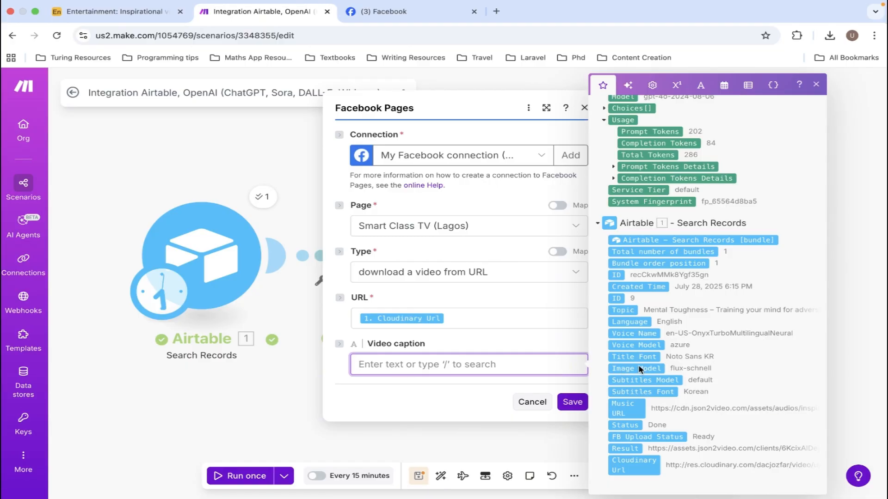
scroll(692, 303, up, 2)
scroll(692, 303, up, 2)
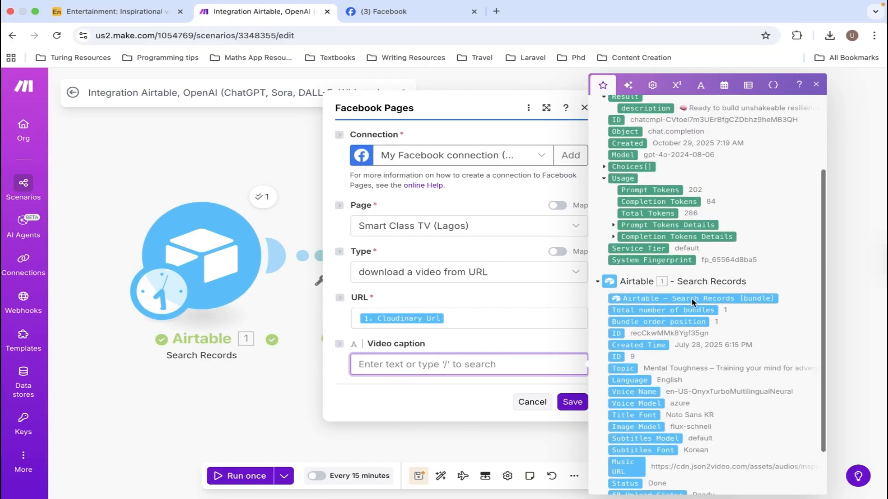
scroll(692, 303, up, 3)
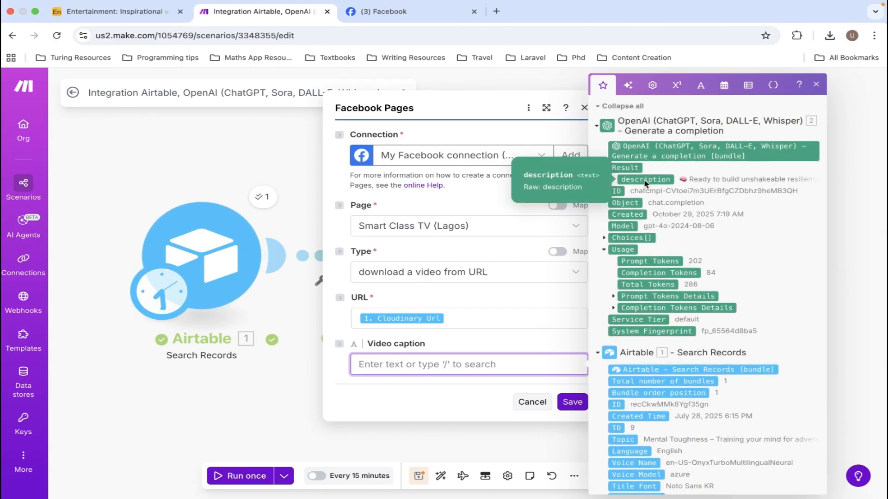
click(646, 180)
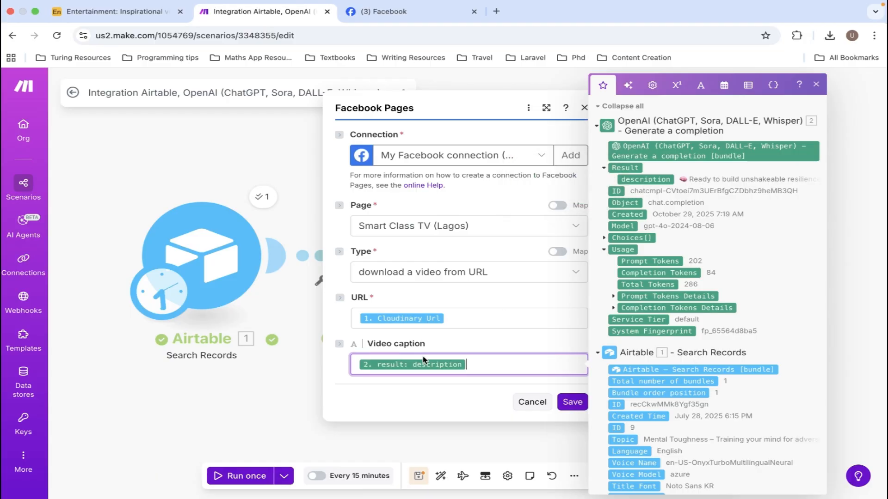
click(504, 338)
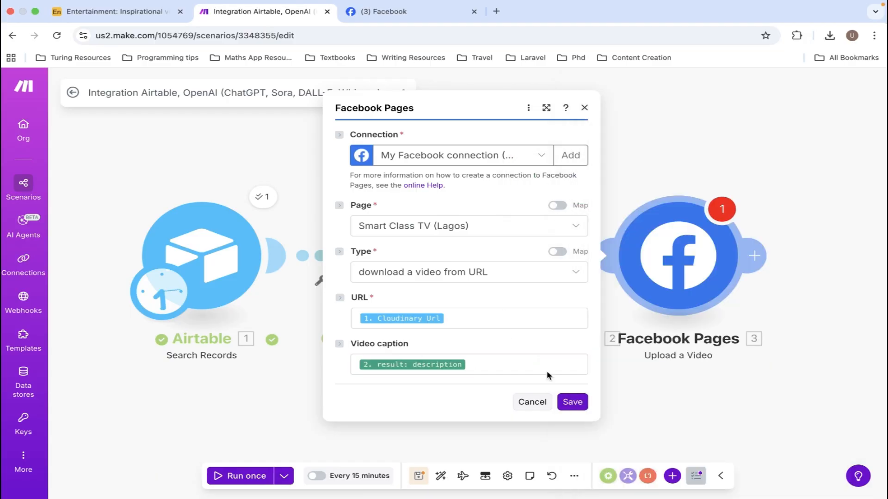
click(572, 401)
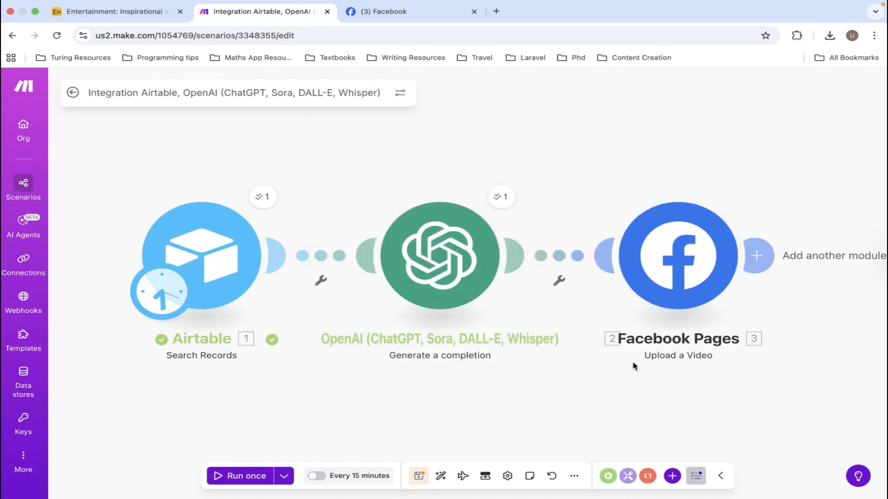
Step: Add an Airtable Update a Record module after the Facebook Pages module
scroll(634, 365, right, 5)
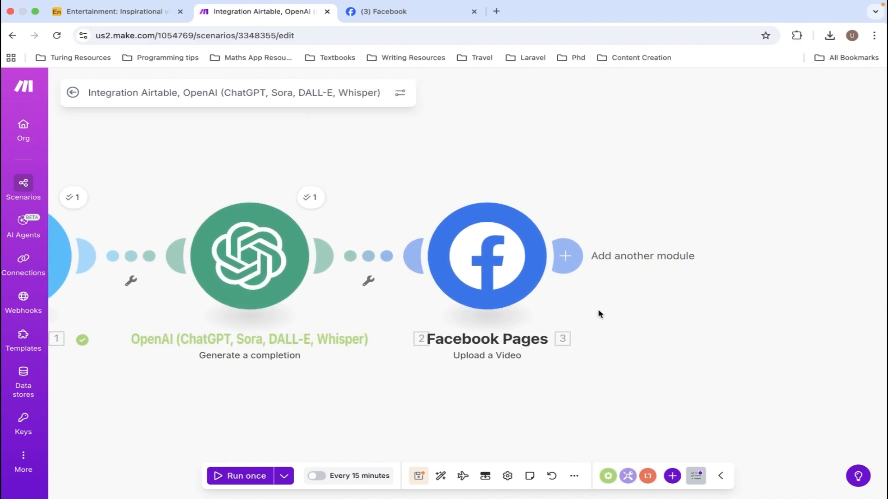
click(570, 255)
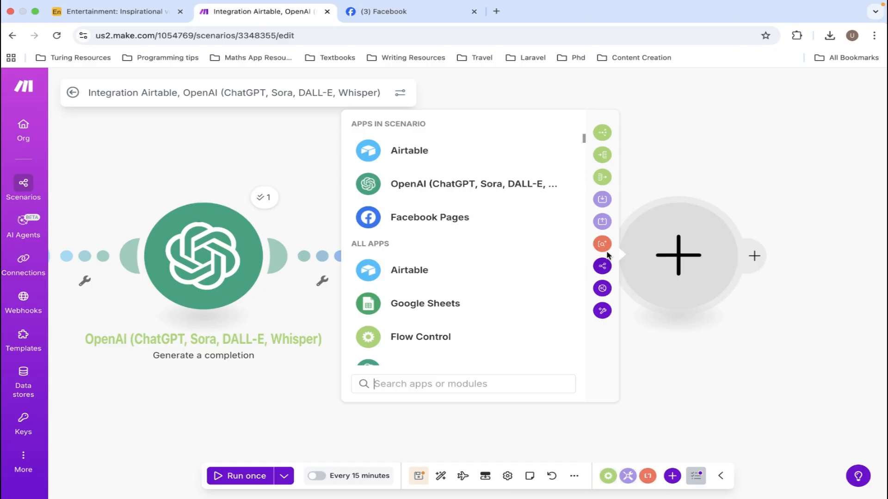
click(415, 160)
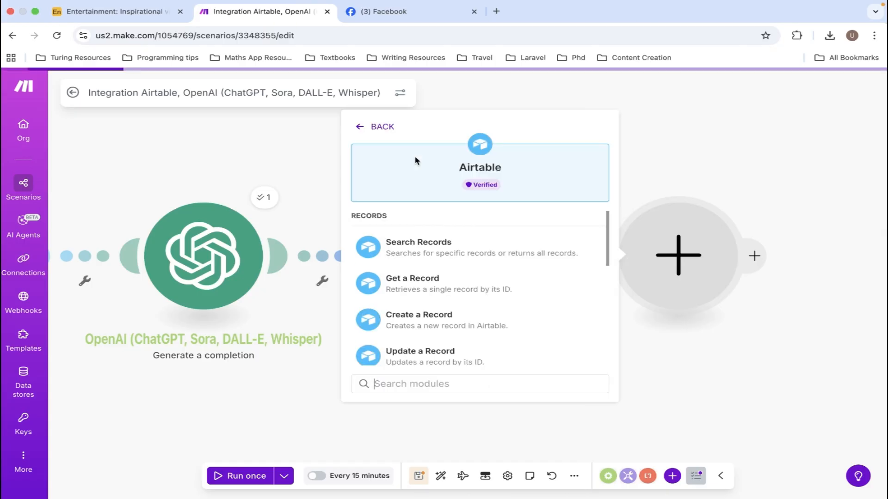
scroll(422, 231, down, 3)
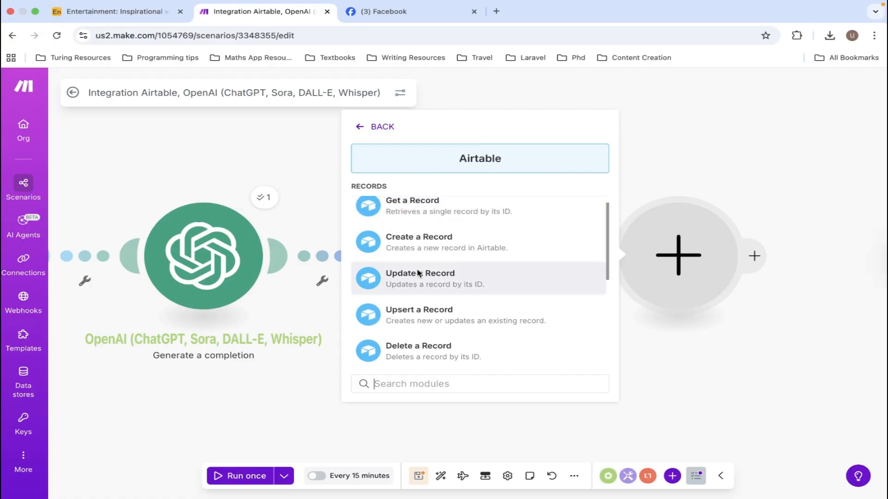
click(418, 276)
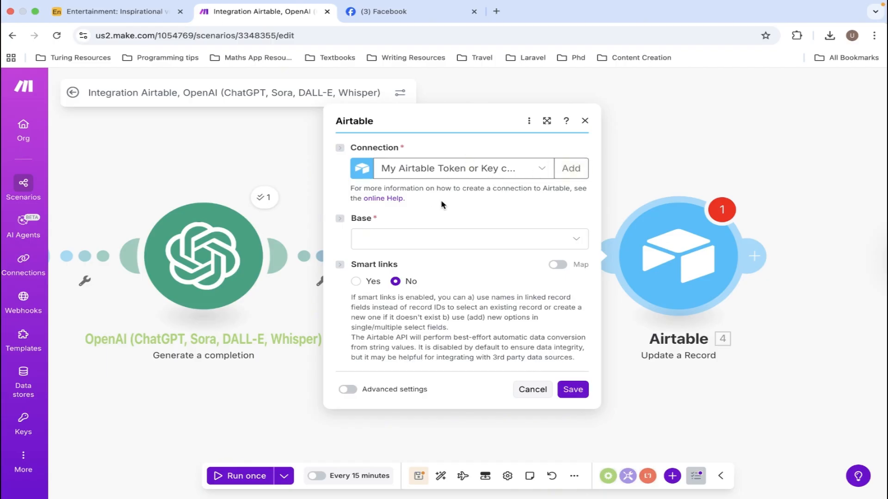
Step: Set the update module's base to Entertainment and its table to Inspirational videos
click(459, 242)
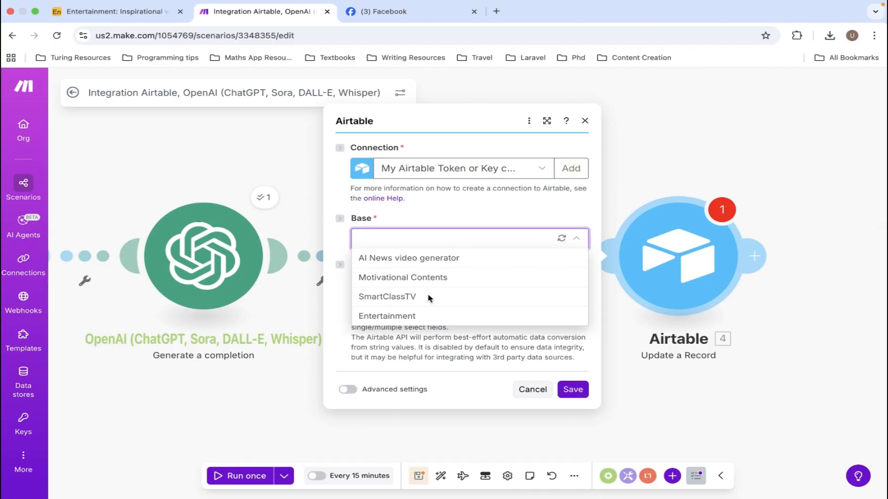
click(412, 316)
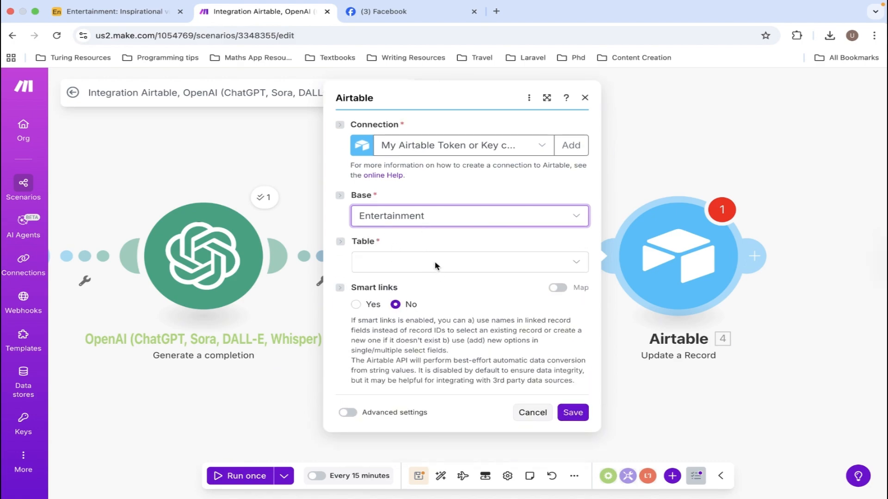
click(434, 262)
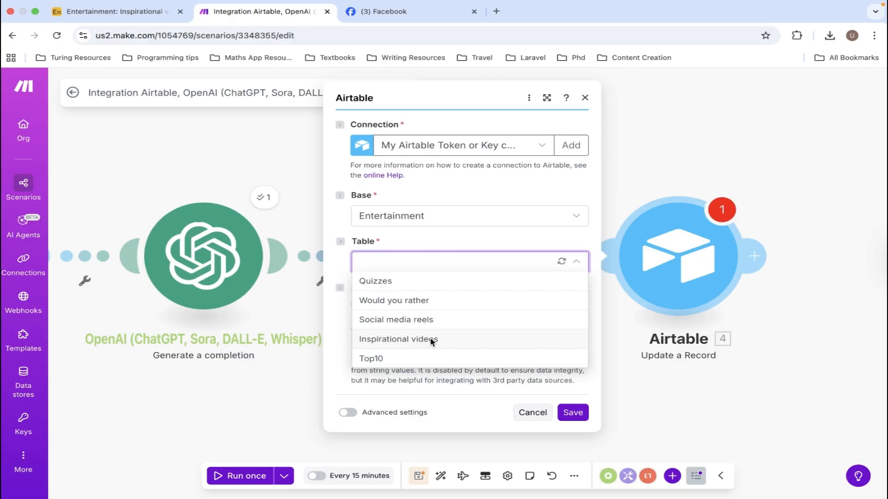
click(430, 338)
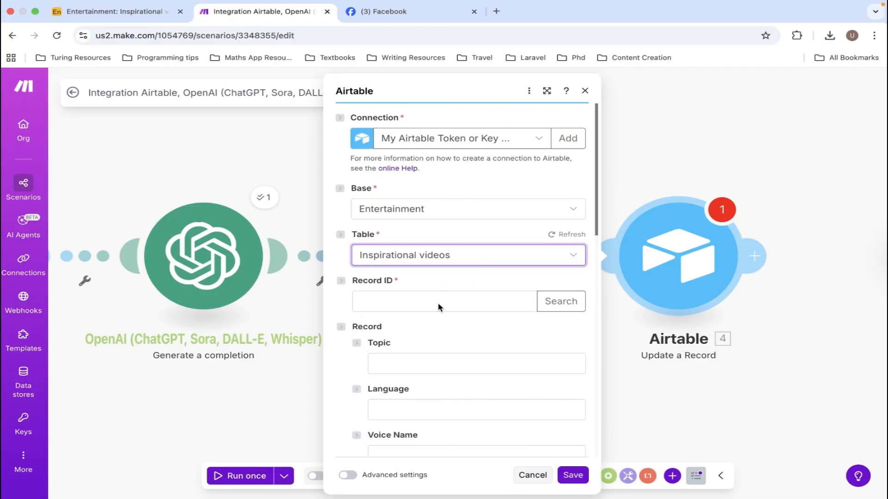
Step: Map the Record ID to the Airtable record's ID from the Search Records module, the one listed above Created Time
click(439, 308)
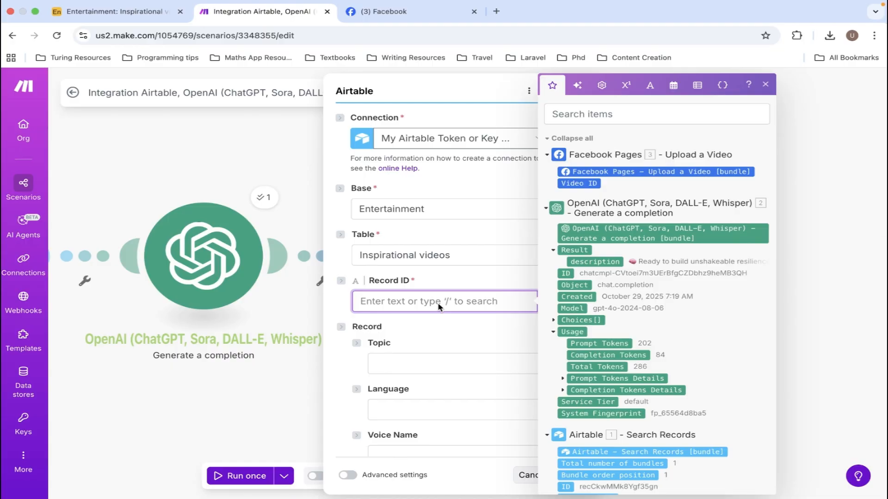
scroll(639, 409, down, 5)
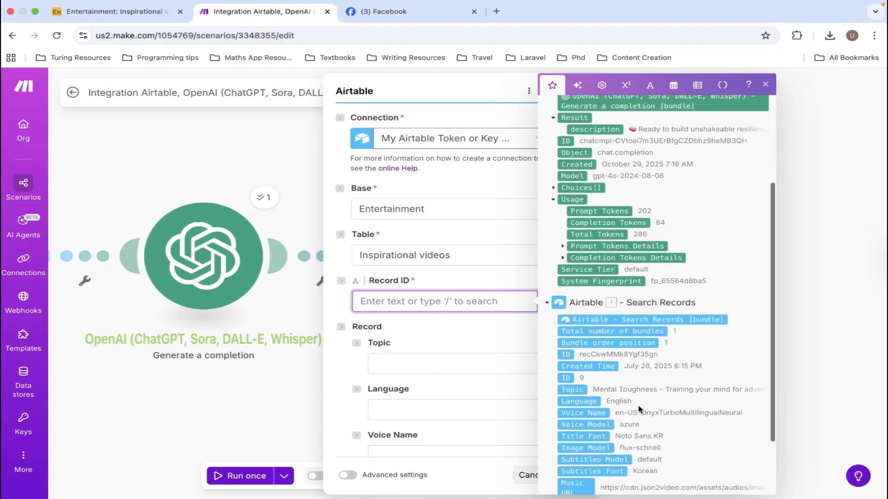
click(566, 350)
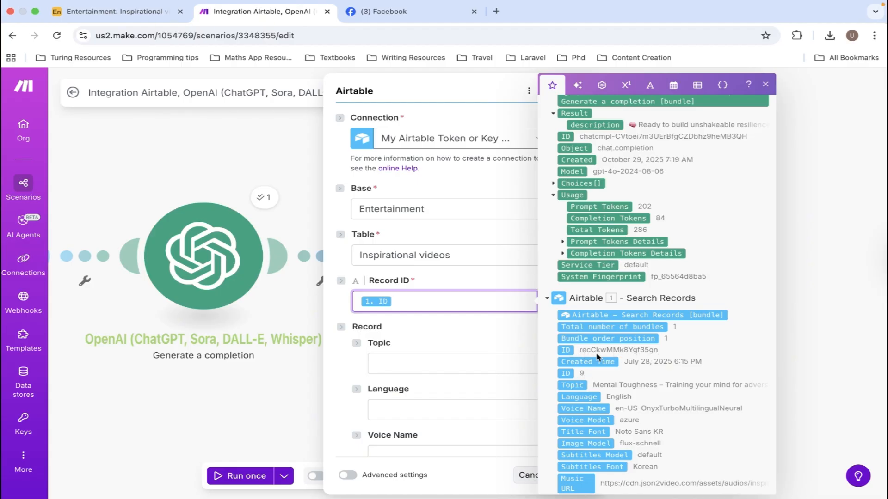
click(492, 330)
scroll(482, 370, down, 2)
scroll(483, 372, down, 2)
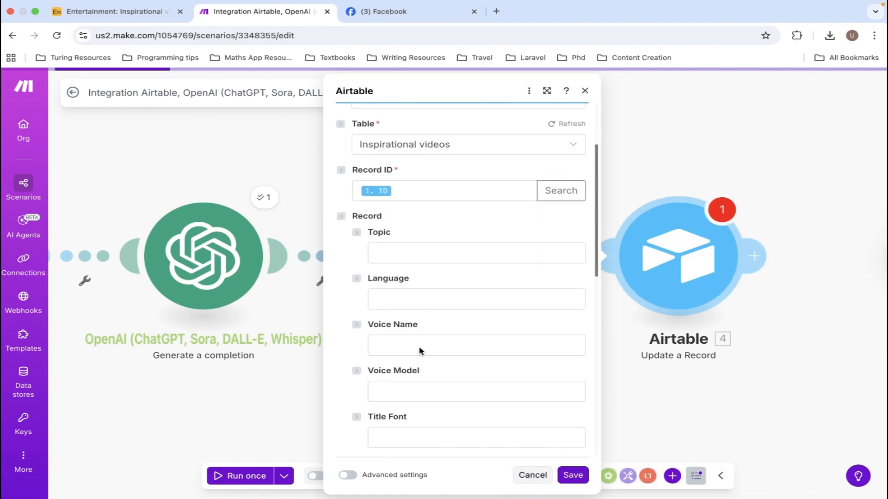
Step: Set the record's FB Upload Status to Uploaded and save the Airtable Update a Record module
scroll(420, 351, down, 8)
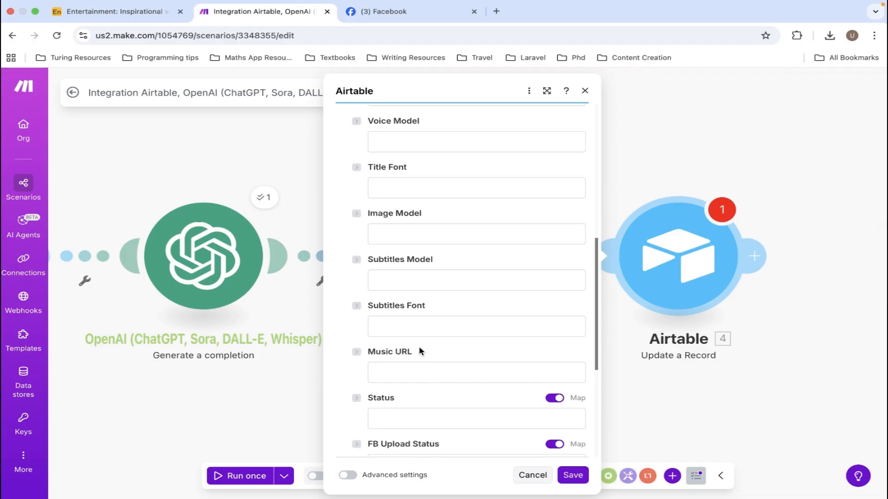
scroll(421, 351, down, 3)
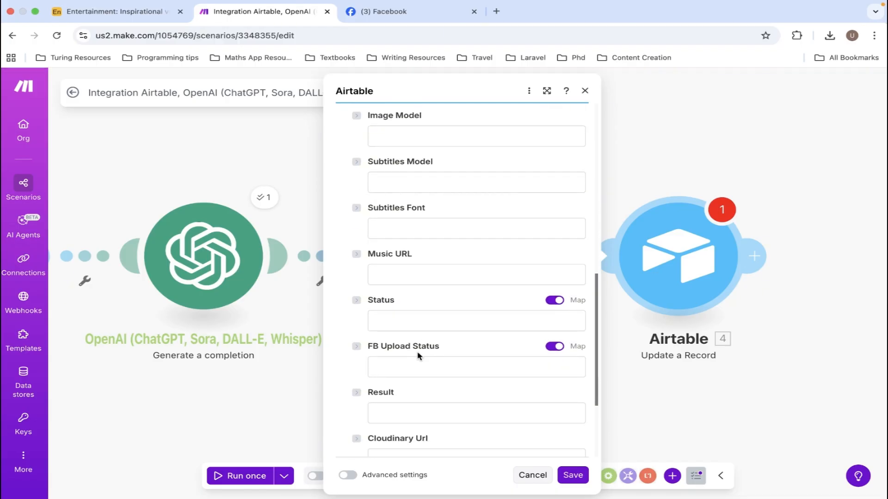
click(408, 370)
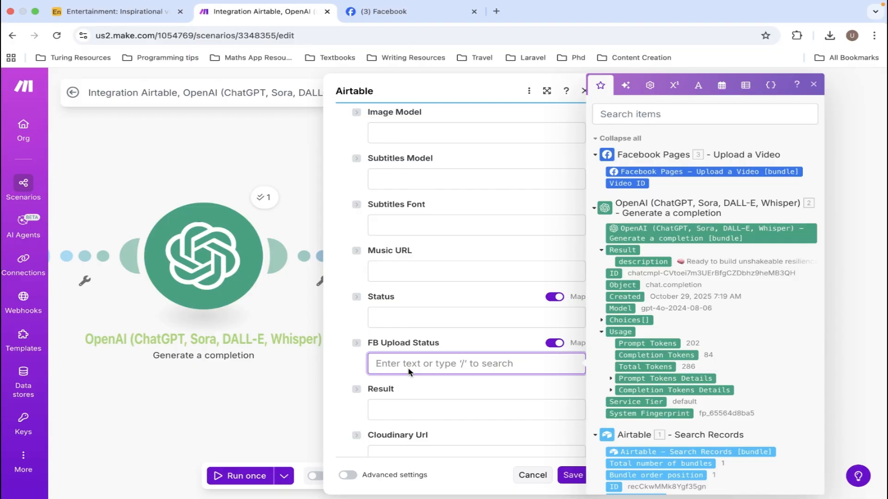
text(Uploa)
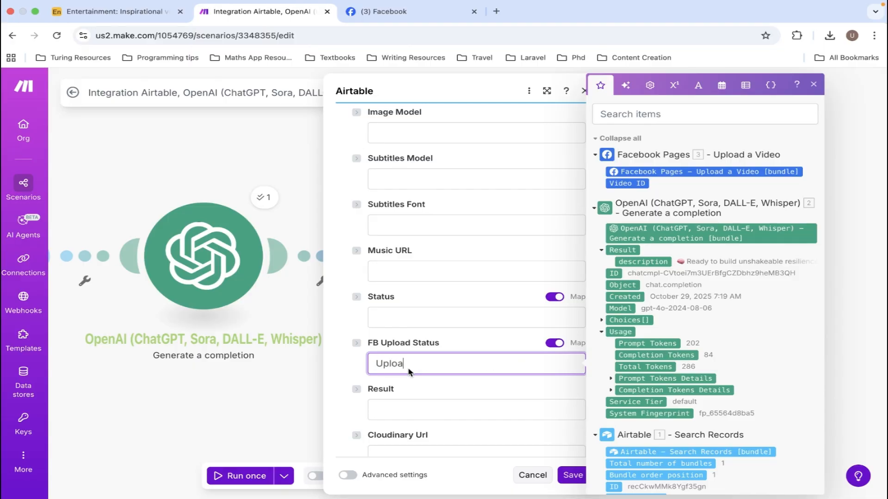
text(ded)
click(439, 387)
scroll(438, 387, down, 3)
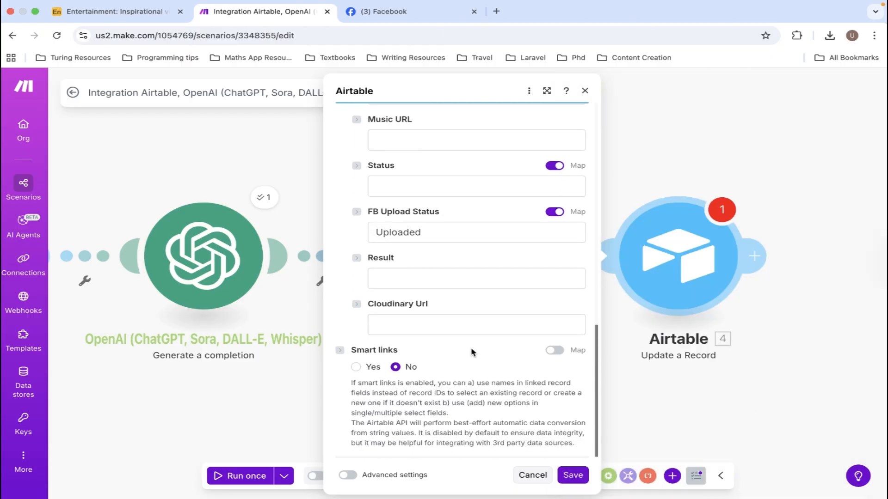
click(569, 471)
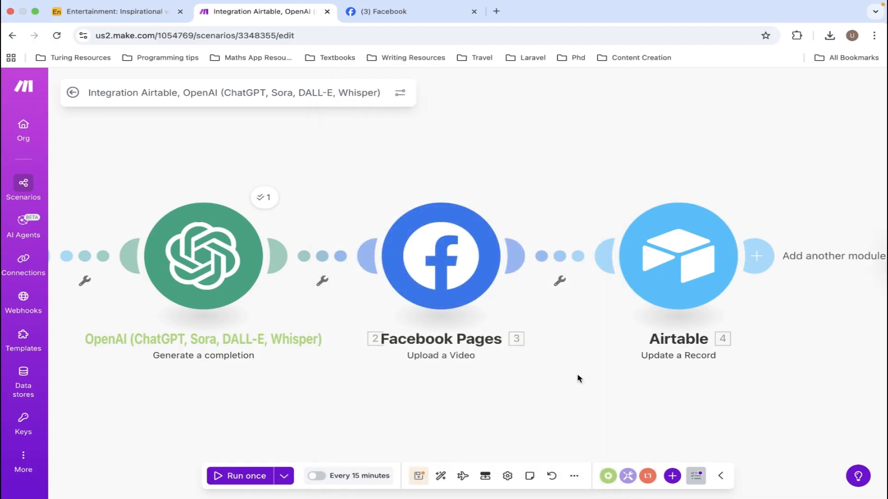
Step: Run the whole scenario once and check the FB upload status in the Airtable Inspirational videos table
scroll(591, 326, down, 3)
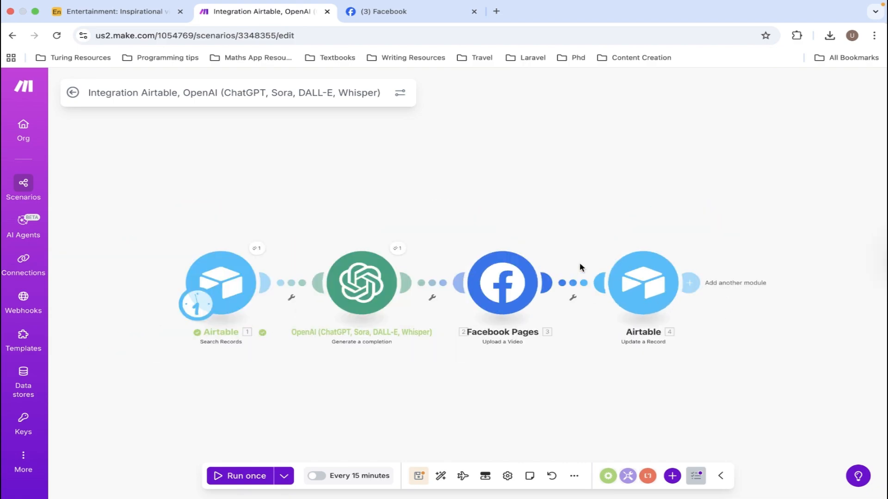
click(237, 477)
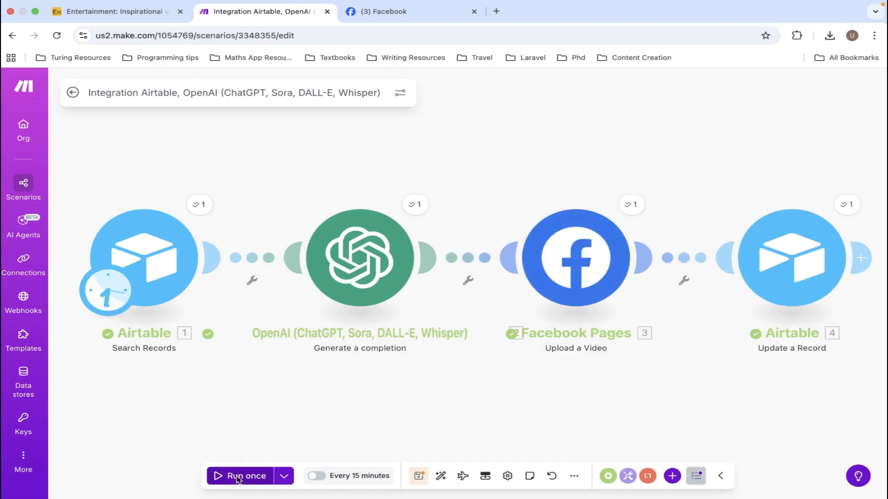
click(96, 12)
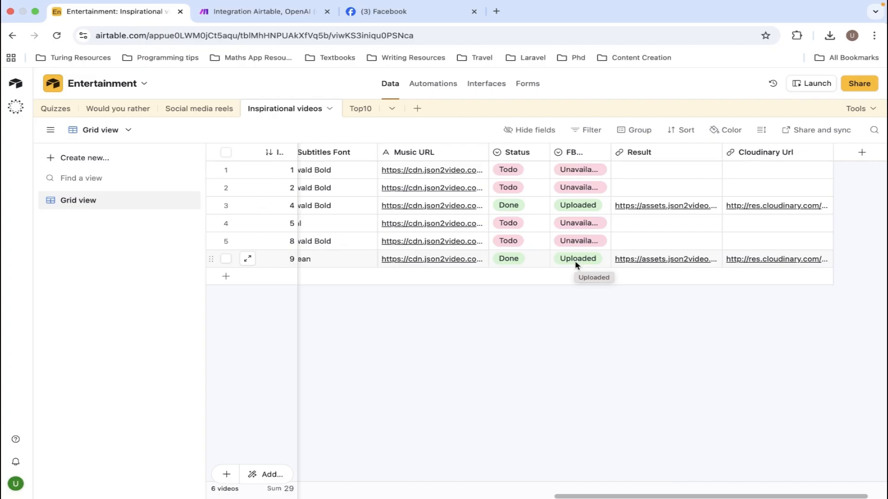
Step: Switch to the Smart Class TV Facebook page, reload it, and examine the newest post's caption
click(416, 20)
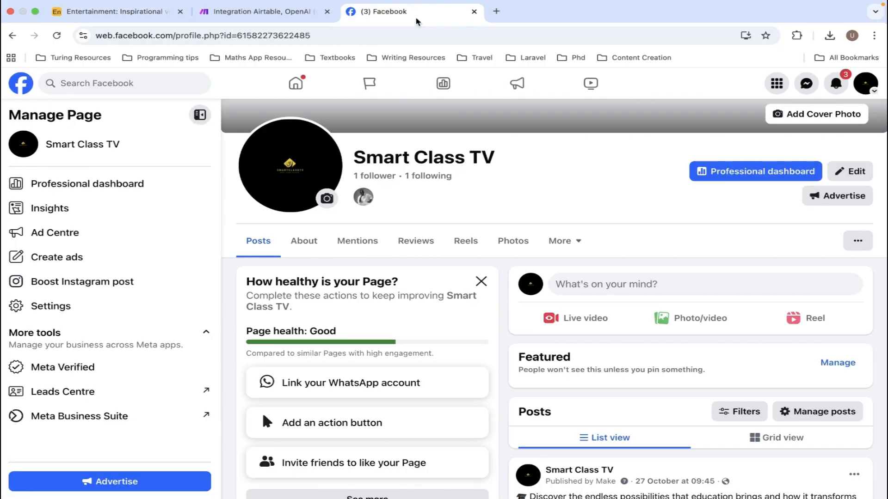
scroll(549, 271, down, 1)
scroll(549, 271, up, 1)
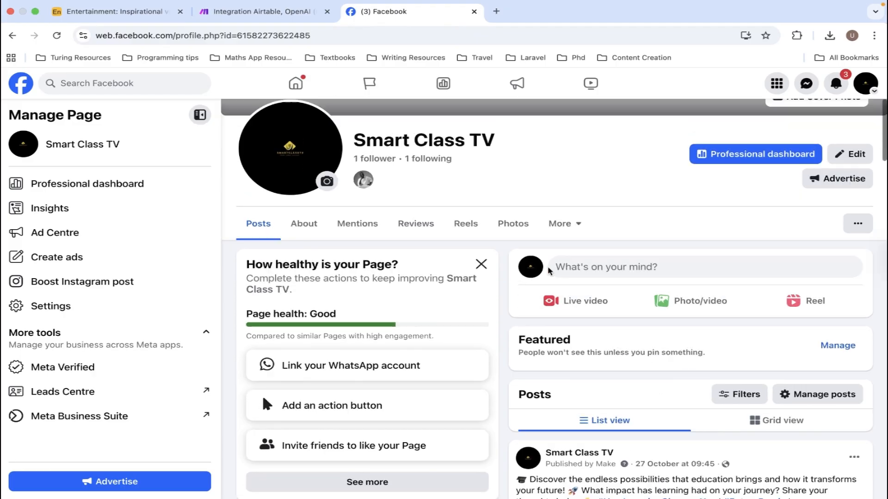
scroll(549, 271, up, 5)
click(59, 39)
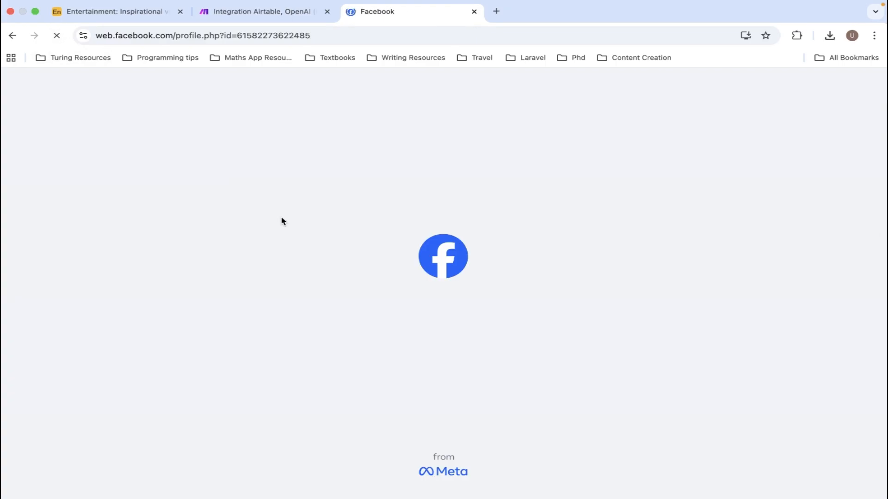
scroll(609, 440, down, 5)
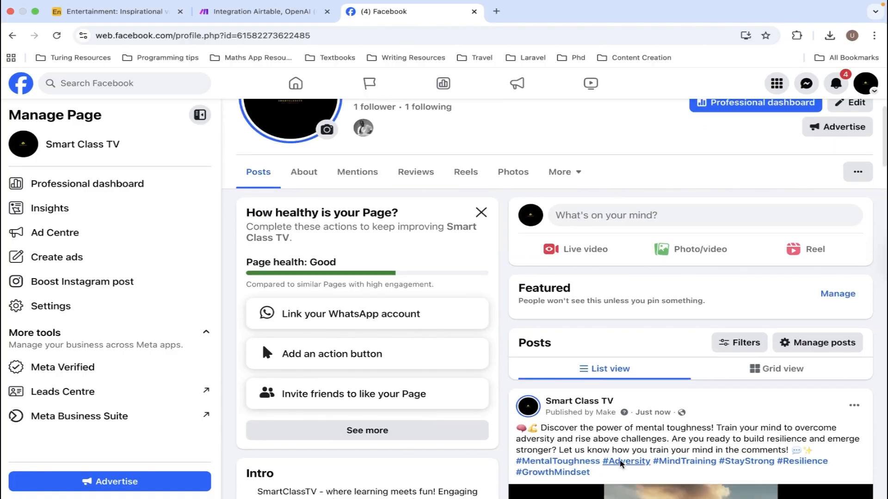
scroll(610, 439, down, 2)
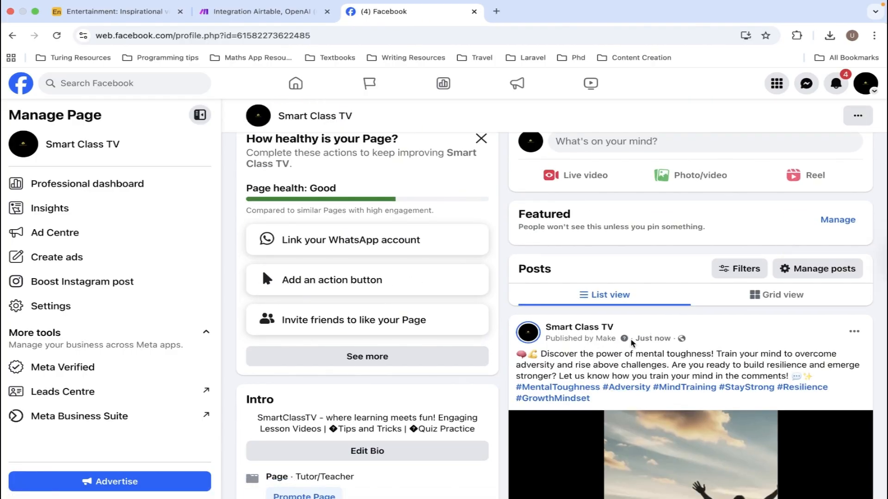
Step: Unmute the video in the newest Facebook post, preview its opening seconds, and pause it
scroll(698, 390, down, 3)
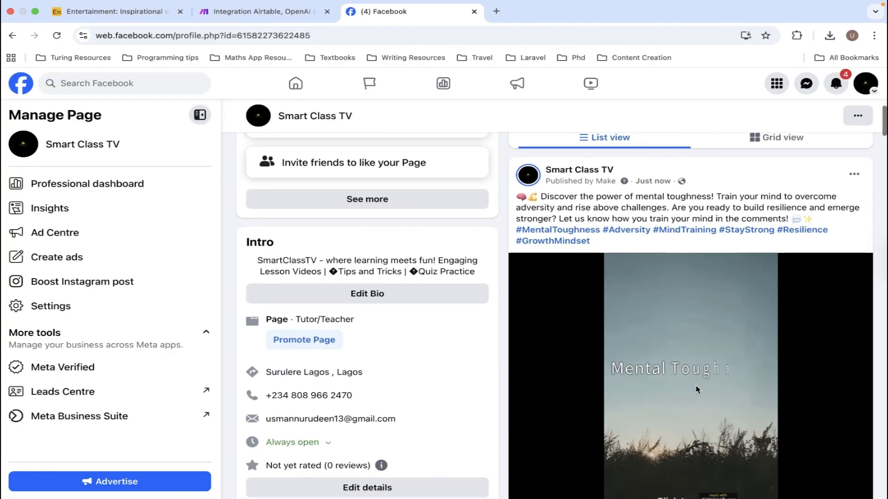
scroll(698, 379, down, 1)
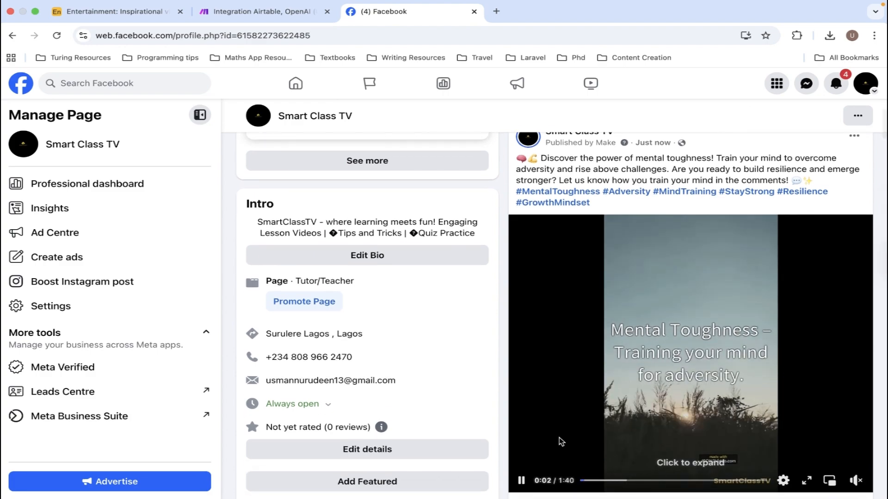
click(856, 481)
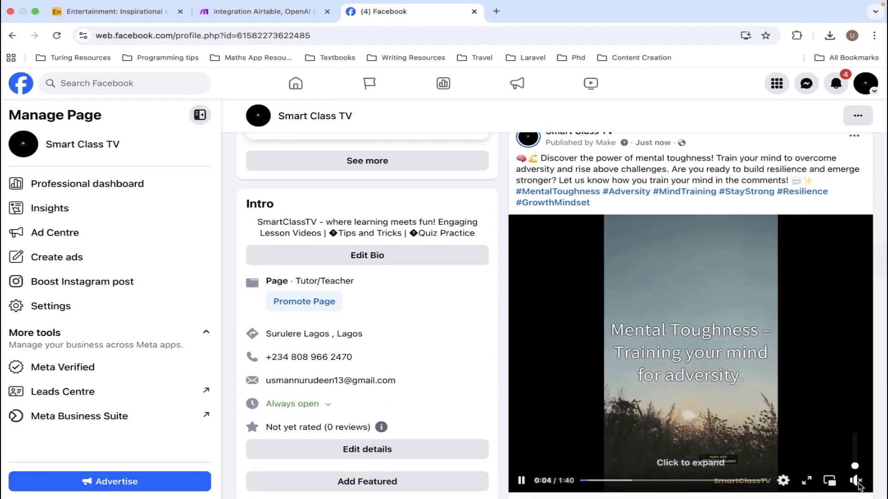
click(522, 481)
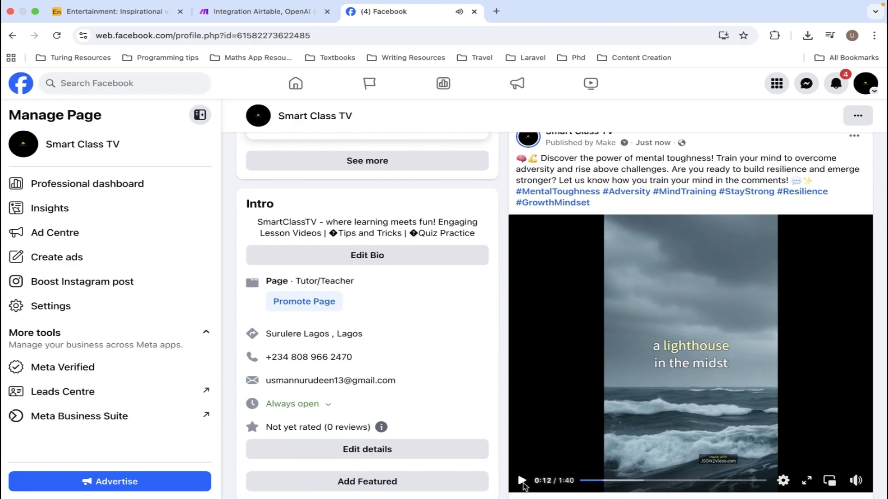